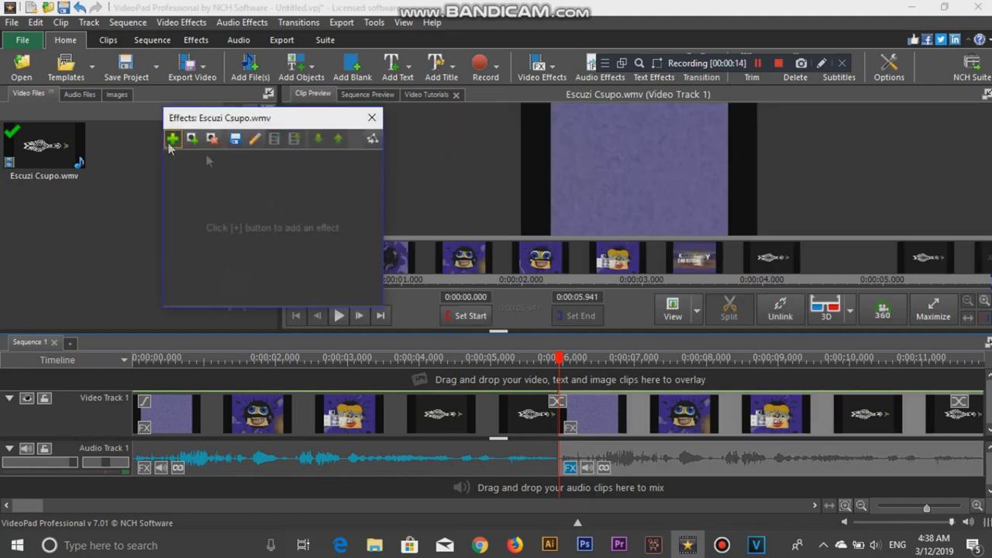
# Add the Waves and Ripple effects to the second Escuzi Csupo clip, with the Ripple intensity set to 100
pyautogui.click(172, 138)
pyautogui.scroll(-5, 508, 232)
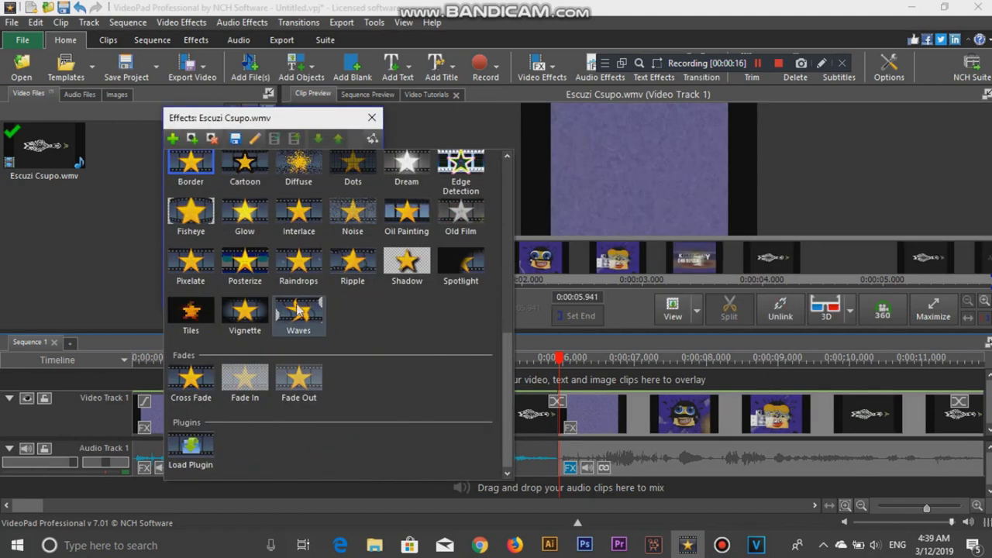
pyautogui.click(174, 141)
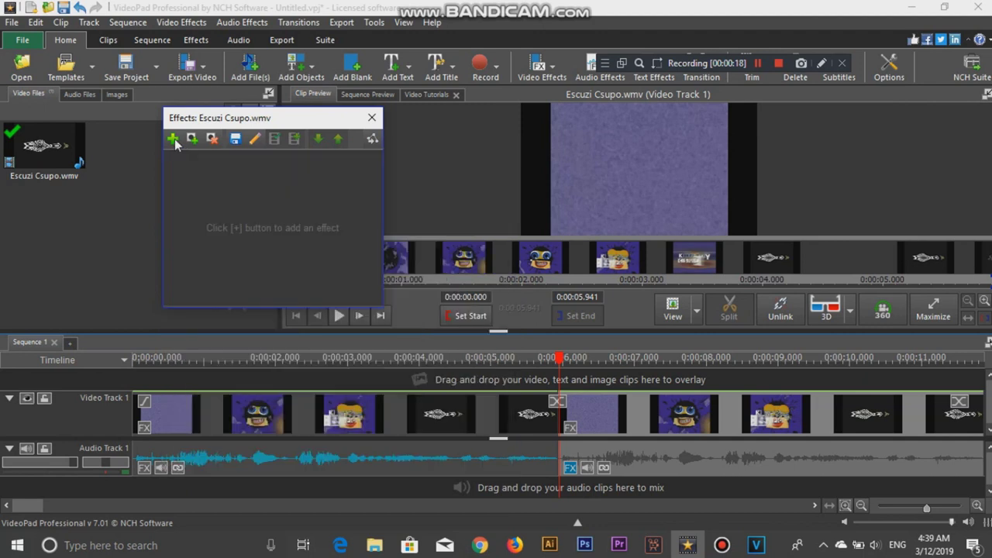
pyautogui.click(173, 138)
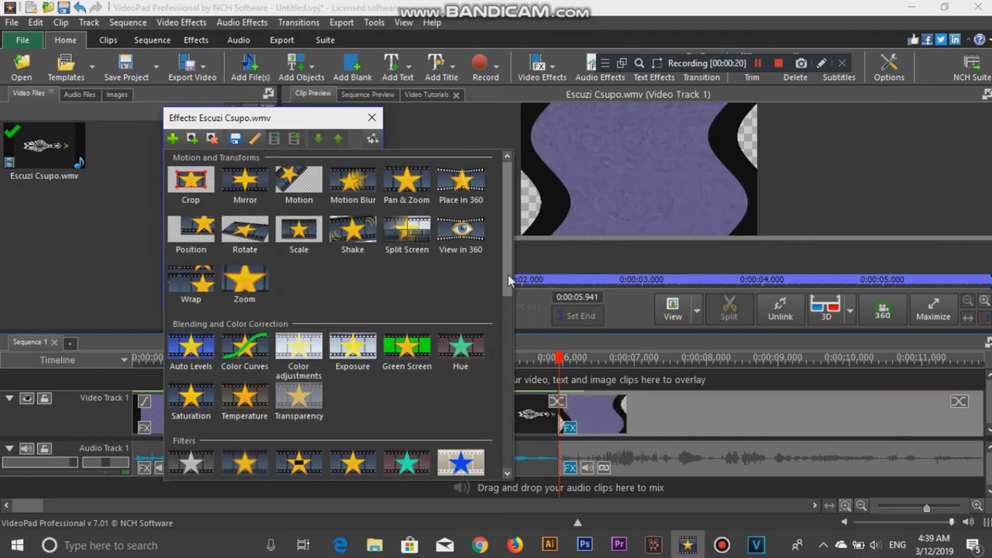
pyautogui.moveTo(509, 281); pyautogui.dragTo(509, 445)
pyautogui.scroll(3, 495, 342)
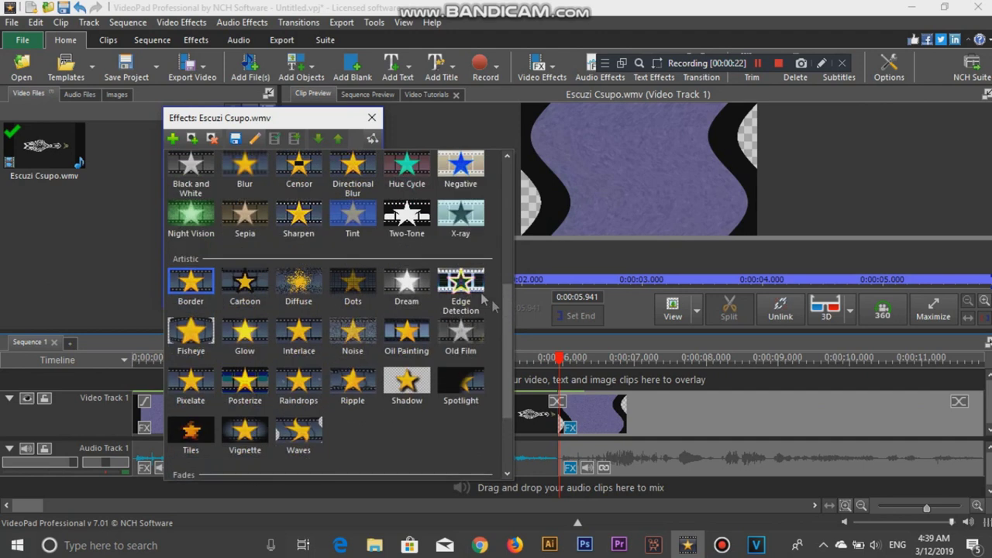
pyautogui.click(298, 437)
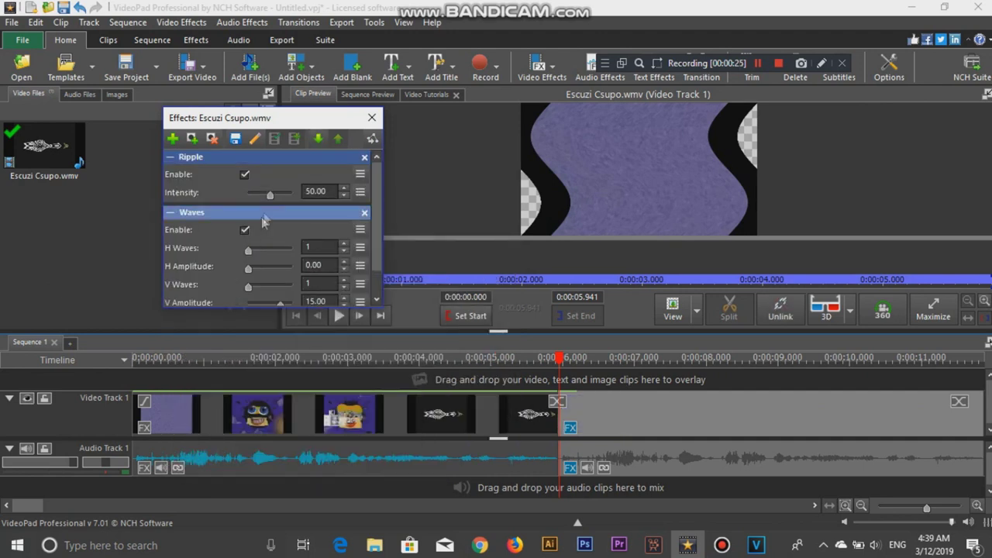
# Add the Hue Cycle and Negative effects to the clip and place Hue Cycle above Negative in the effect chain
pyautogui.click(172, 138)
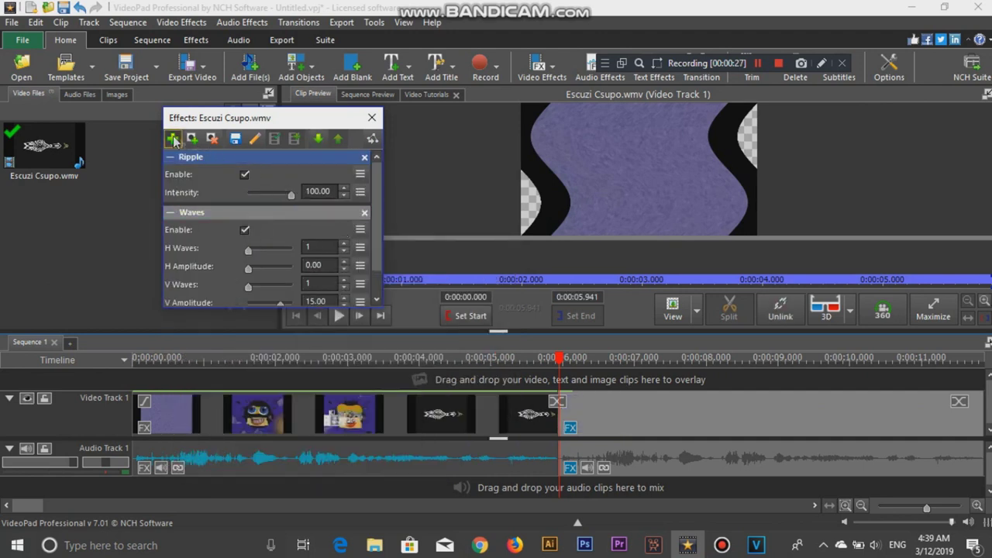
pyautogui.scroll(-5, 490, 363)
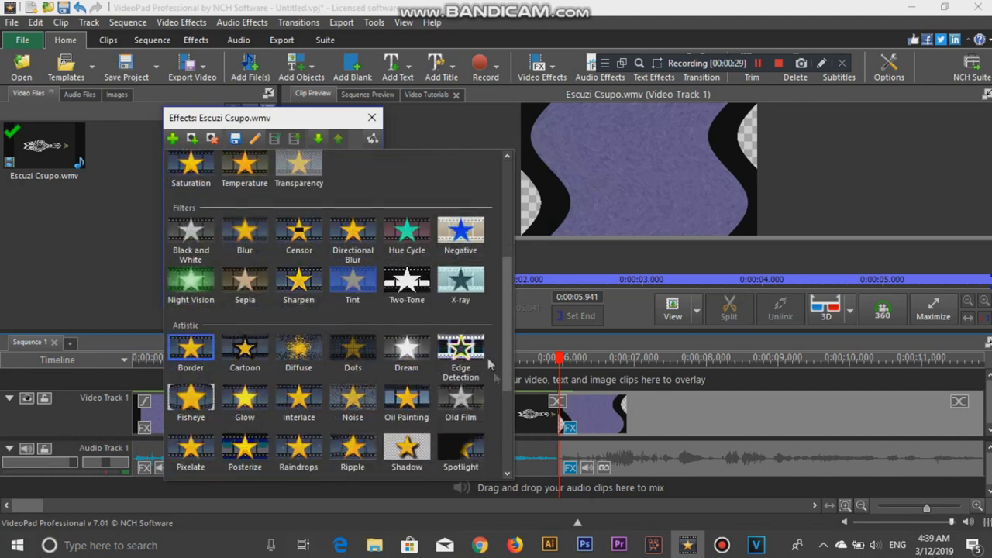
pyautogui.click(407, 232)
pyautogui.click(172, 138)
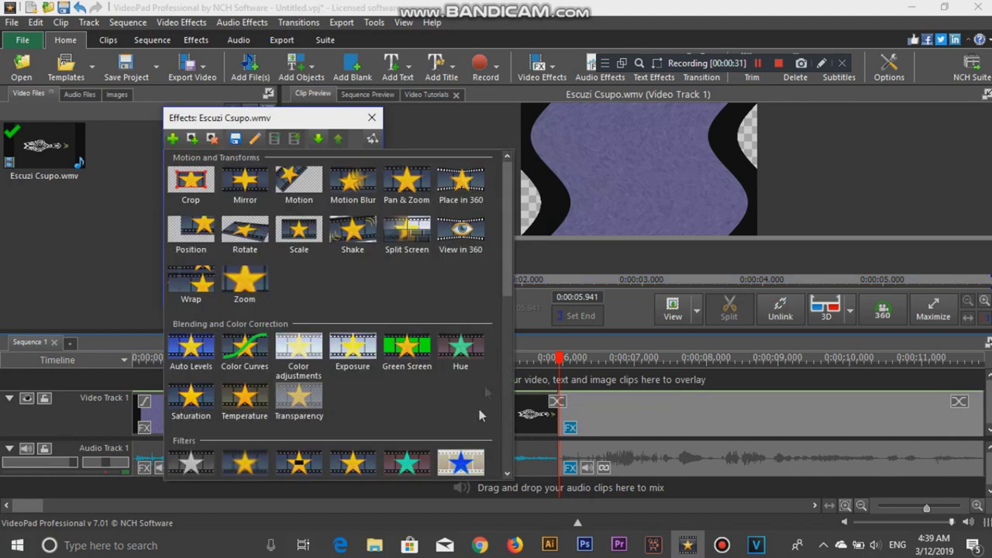
pyautogui.click(458, 462)
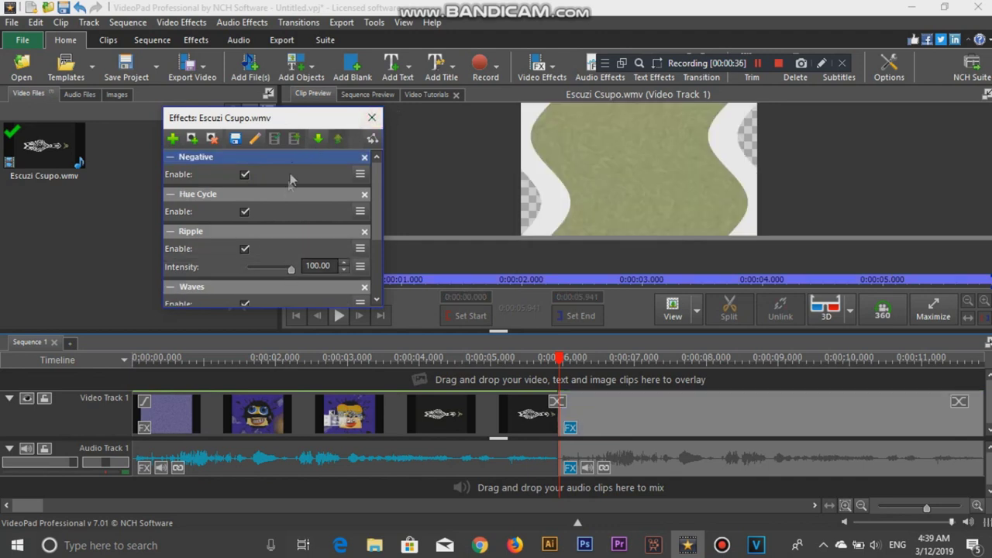
pyautogui.moveTo(217, 193); pyautogui.dragTo(177, 139)
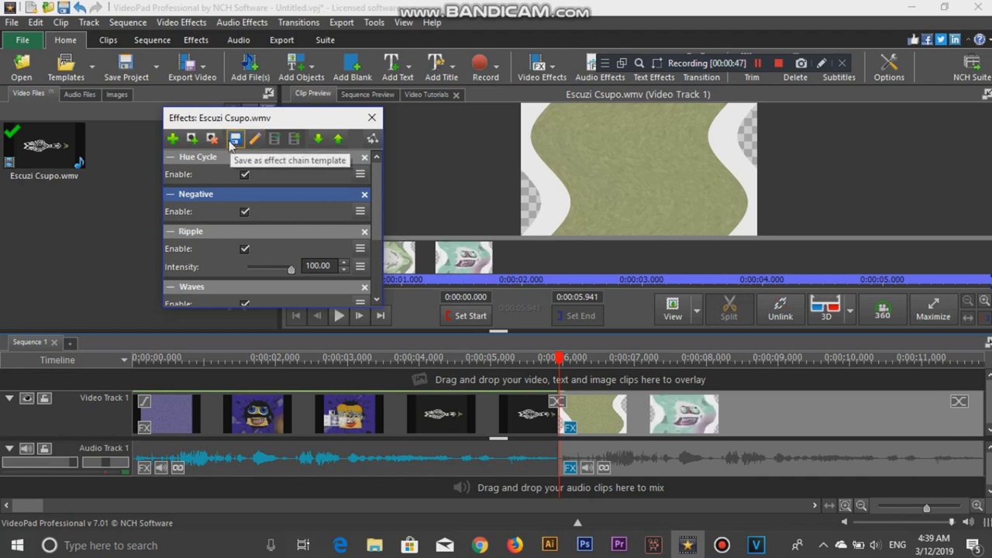
# Save the clip's effect chain as a template with a name beginning "X Feels" and close the effects window
pyautogui.click(255, 138)
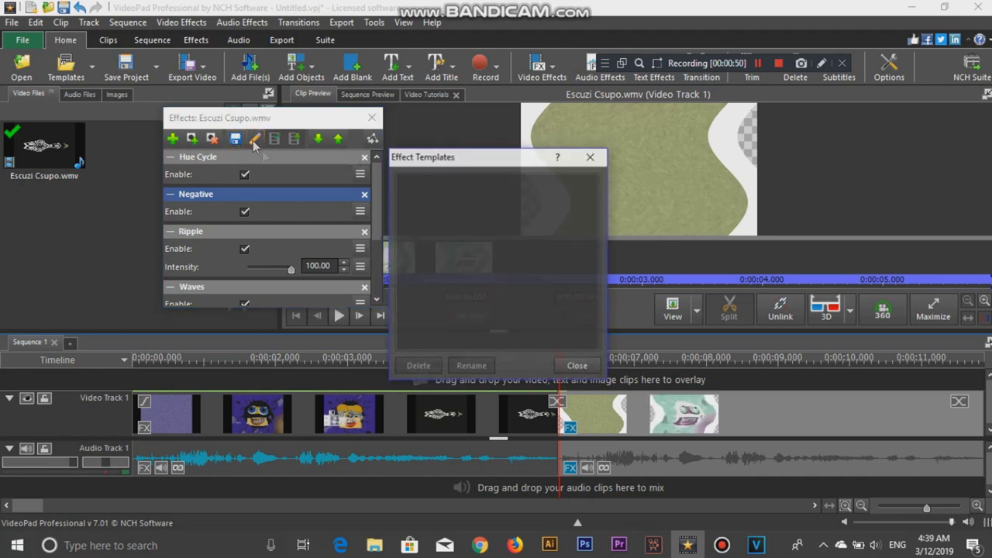
pyautogui.click(578, 365)
pyautogui.click(235, 139)
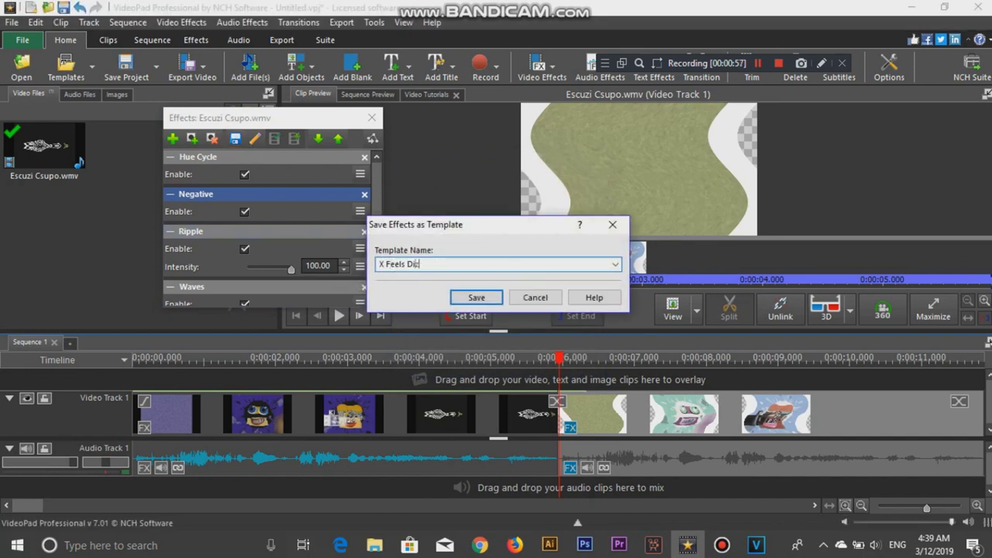
pyautogui.click(475, 298)
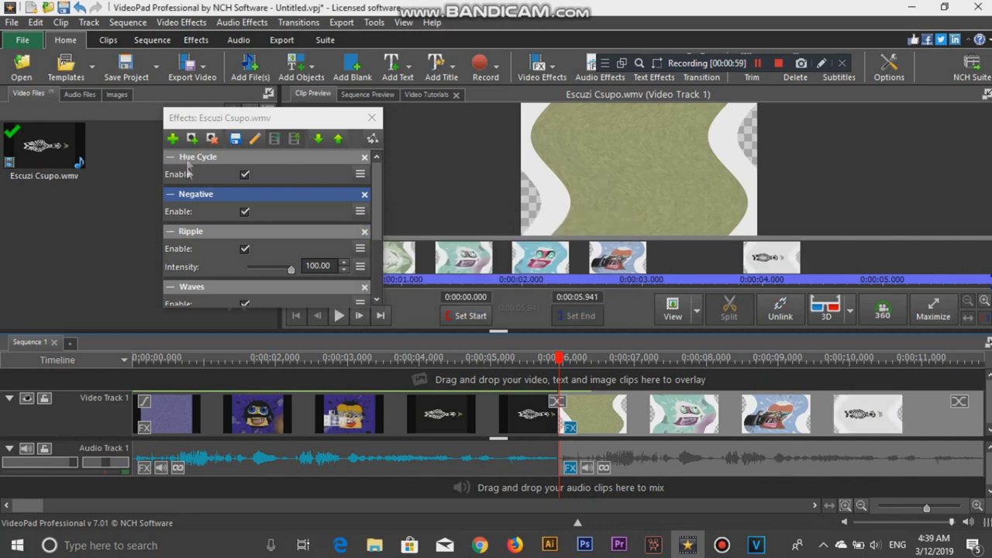
pyautogui.click(172, 139)
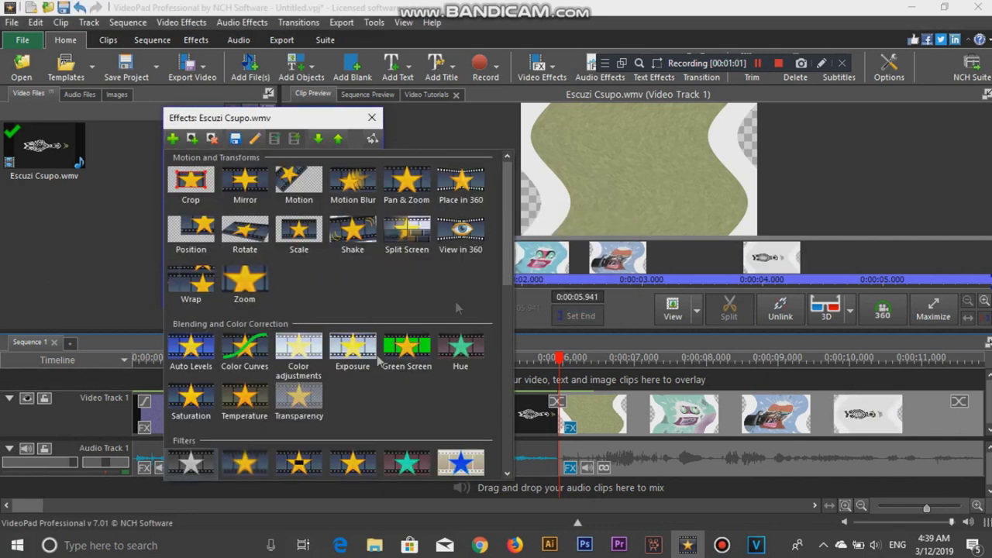
pyautogui.click(370, 119)
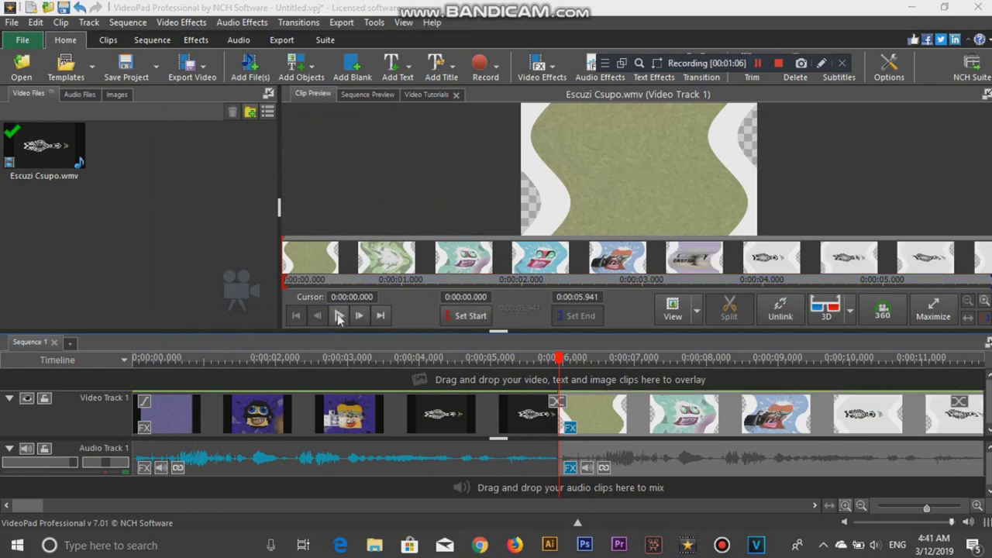
# Play back the second clip with its effects, restarting from its beginning in the sequence
pyautogui.click(339, 316)
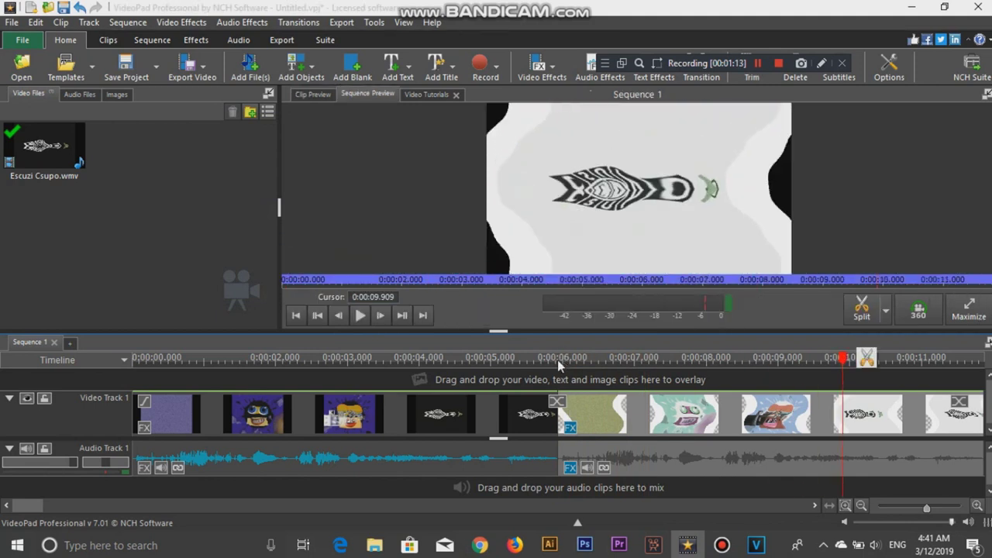
pyautogui.click(557, 359)
pyautogui.click(361, 314)
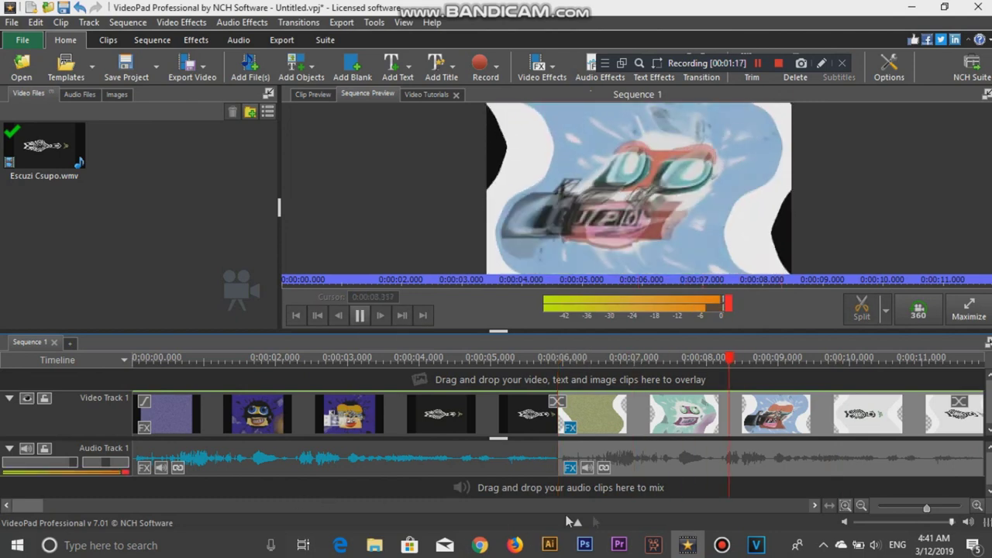
pyautogui.click(359, 315)
# Add Escuzi Csupo.wmv to the sequence as a third clip and play it back
pyautogui.moveTo(70, 166); pyautogui.dragTo(638, 187)
pyautogui.click(359, 316)
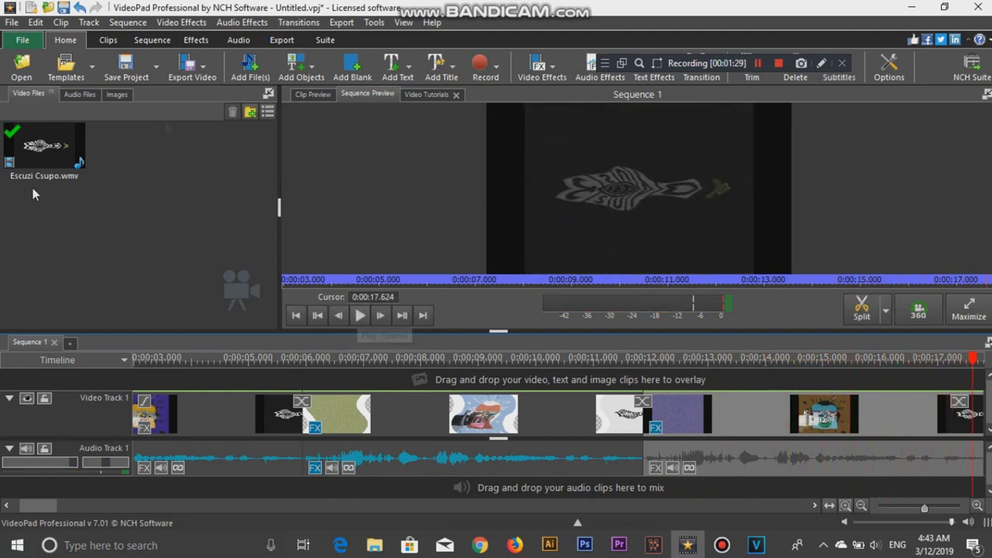
# Switch to VEGAS Pro, review the Mirror and HSL Adjust settings of the first clip, and play the clip
pyautogui.click(757, 63)
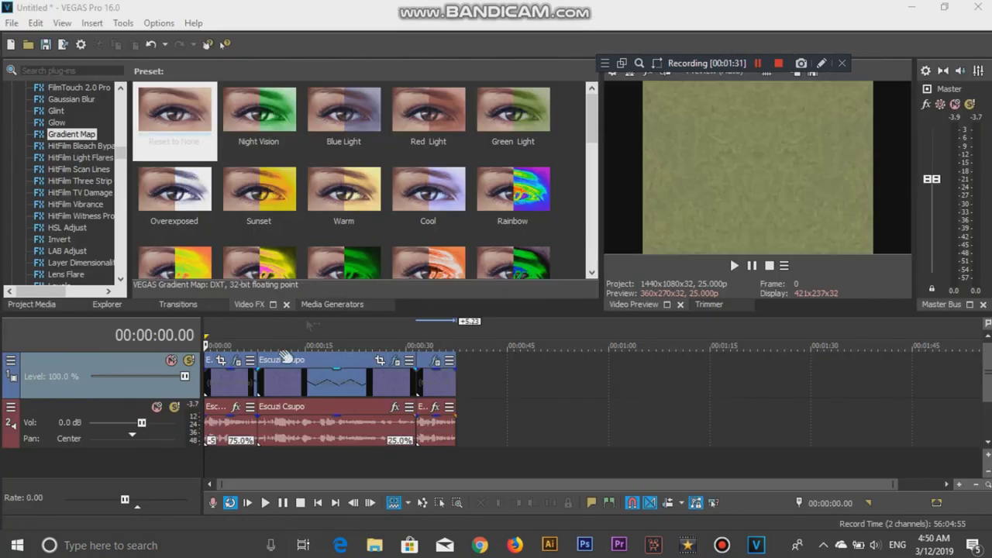
pyautogui.click(237, 361)
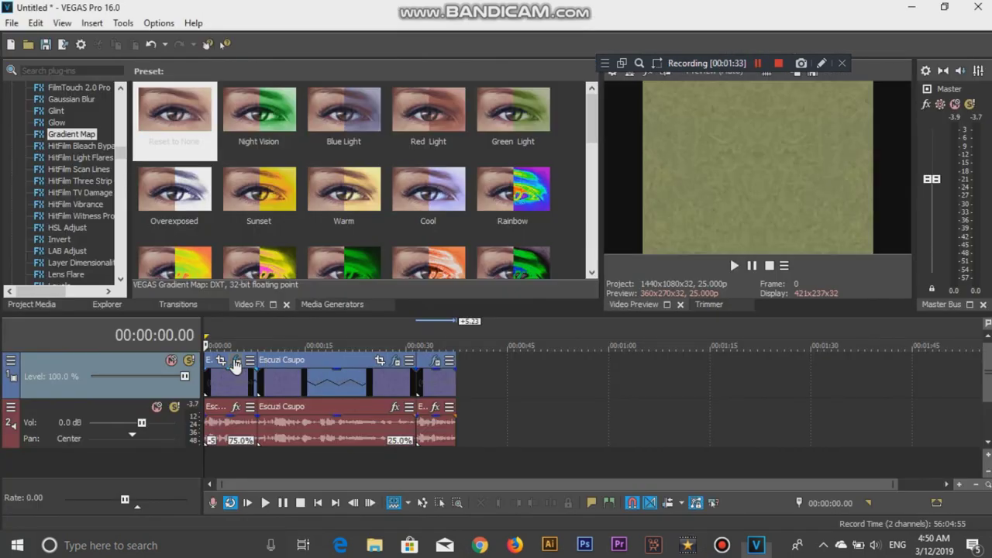
pyautogui.click(375, 143)
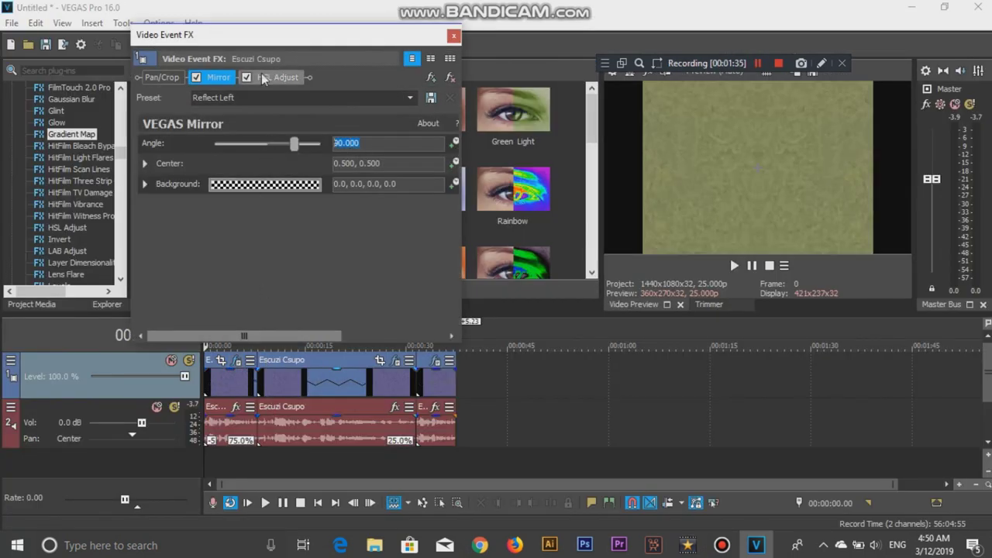
pyautogui.click(283, 77)
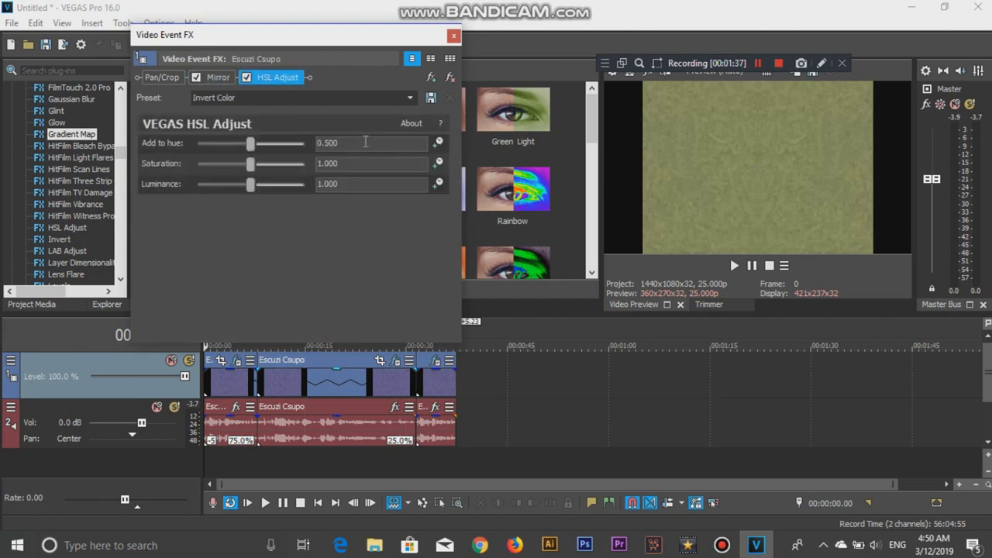
pyautogui.click(454, 35)
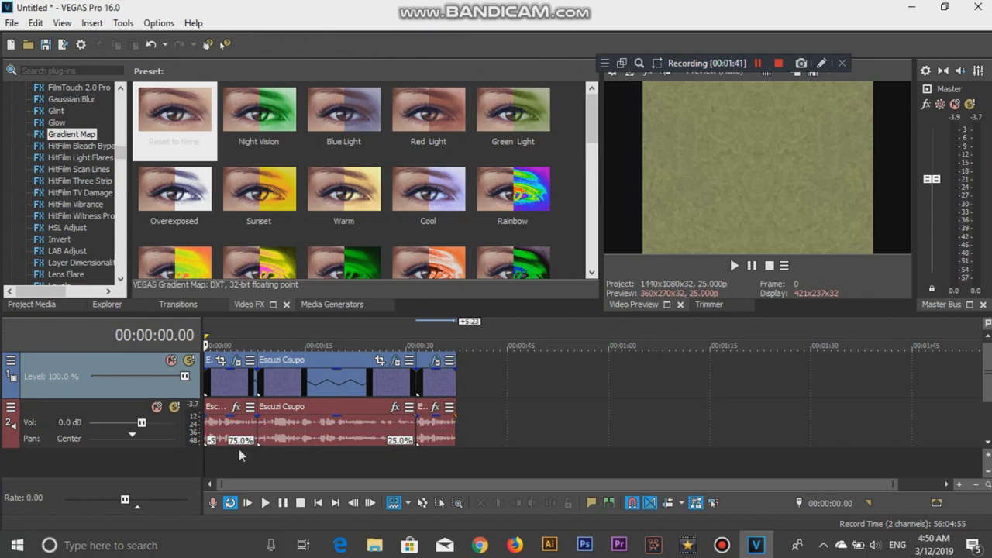
pyautogui.click(753, 268)
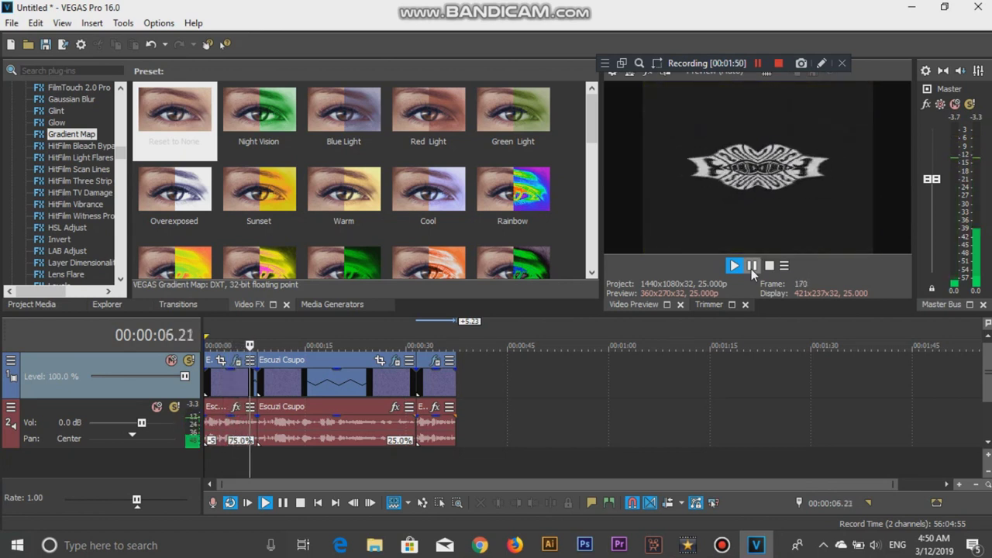
pyautogui.click(750, 269)
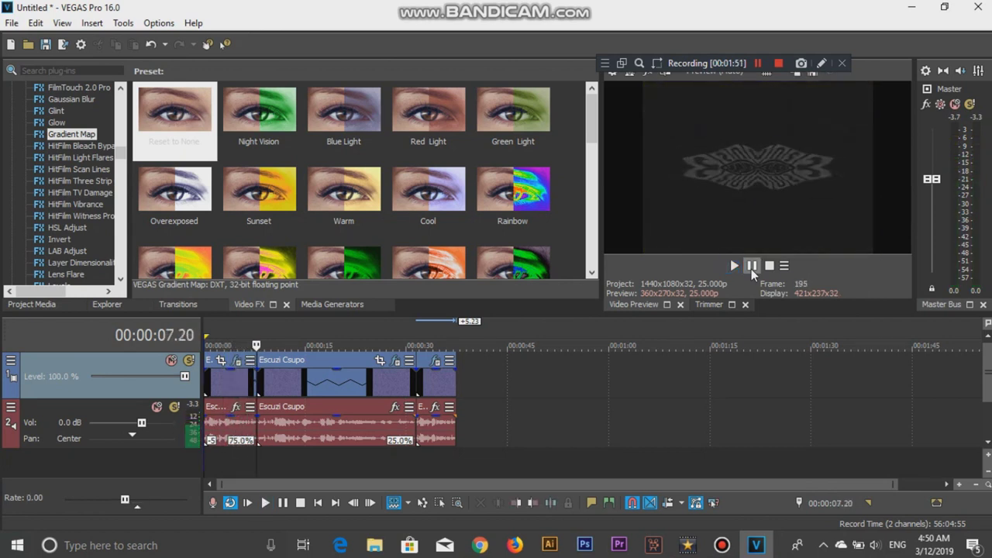
# Go to the start of the second clip and review its two NewBlue Rolling Waves effects and its HSL Adjust settings
pyautogui.click(256, 466)
pyautogui.click(396, 362)
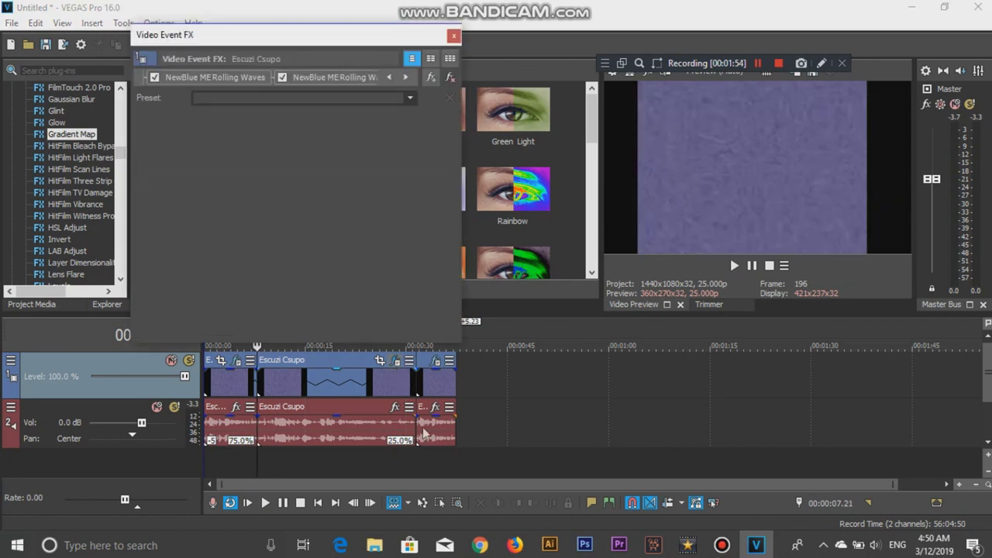
pyautogui.click(387, 79)
pyautogui.click(303, 79)
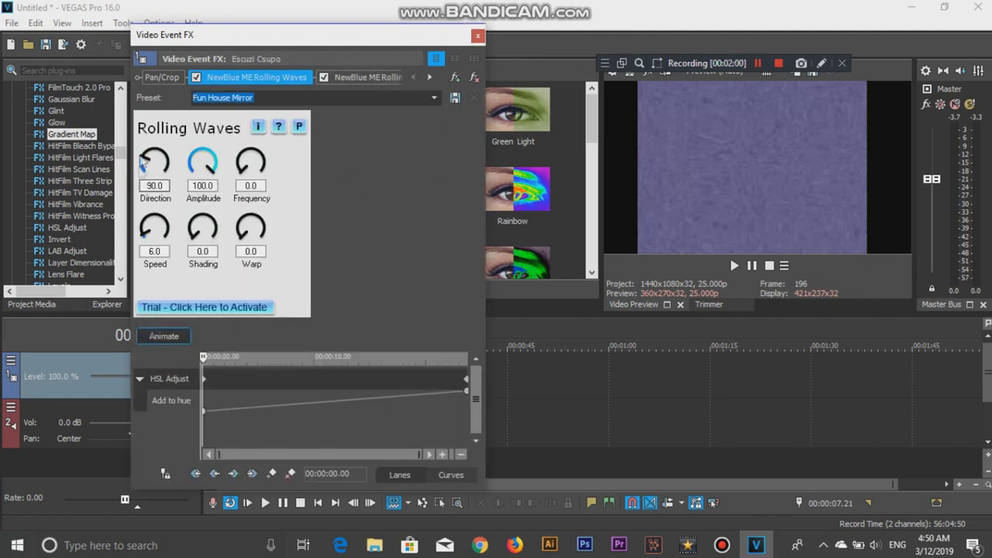
pyautogui.click(342, 79)
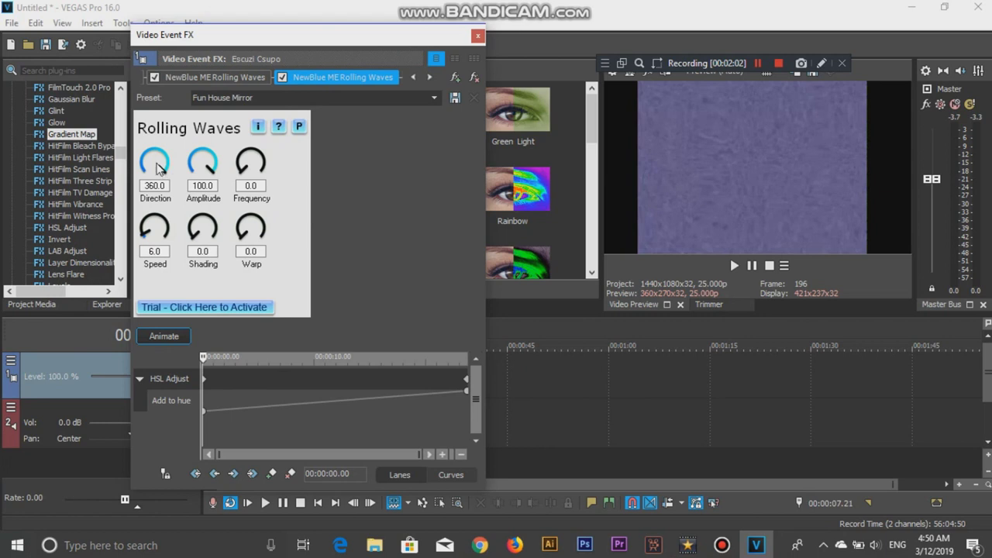
pyautogui.click(429, 80)
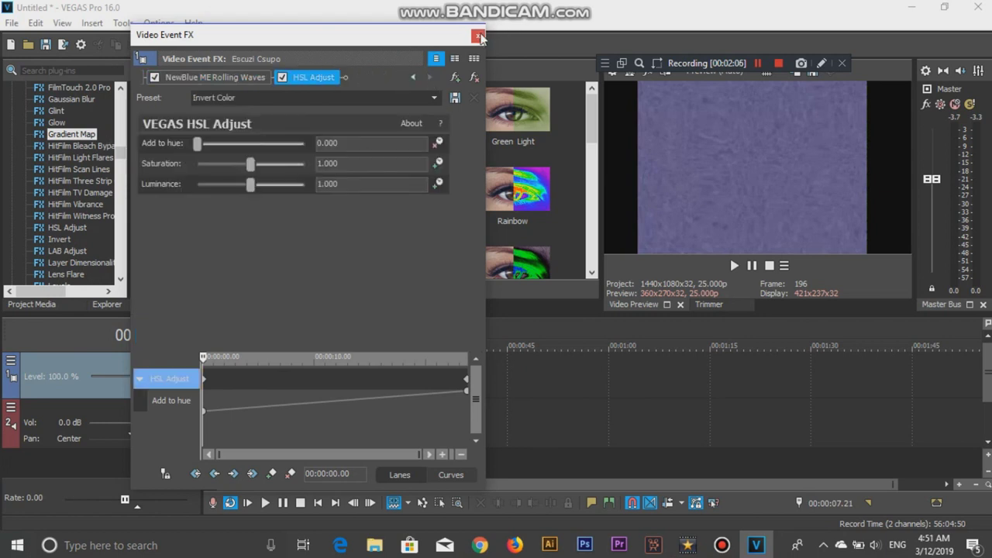
pyautogui.click(478, 37)
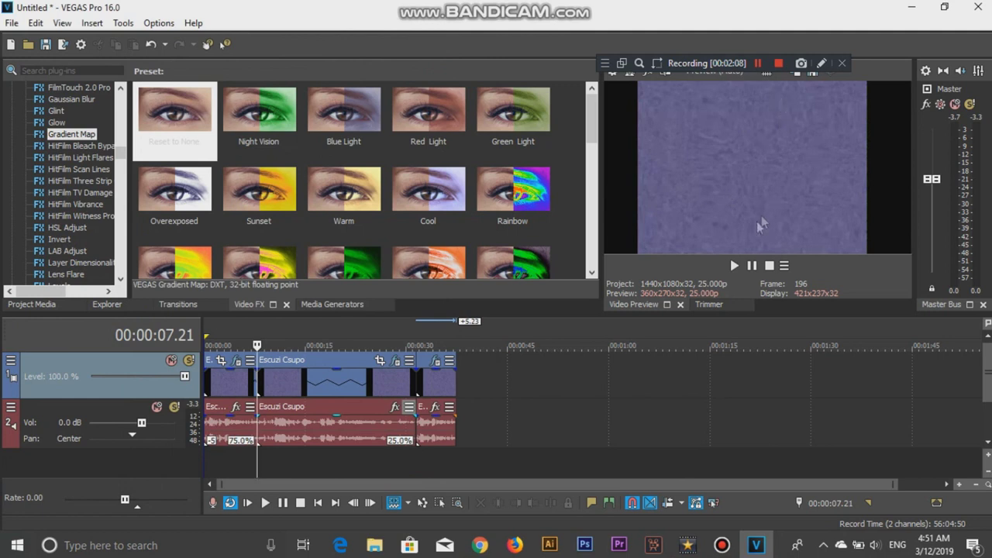
# Play back the second clip to check its rolling waves and changing hue
pyautogui.click(738, 266)
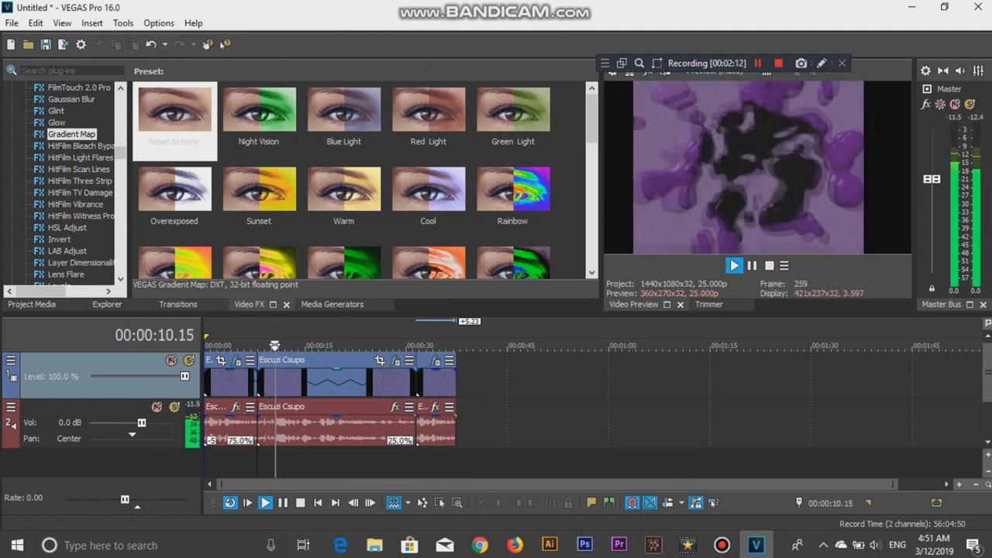
pyautogui.click(137, 502)
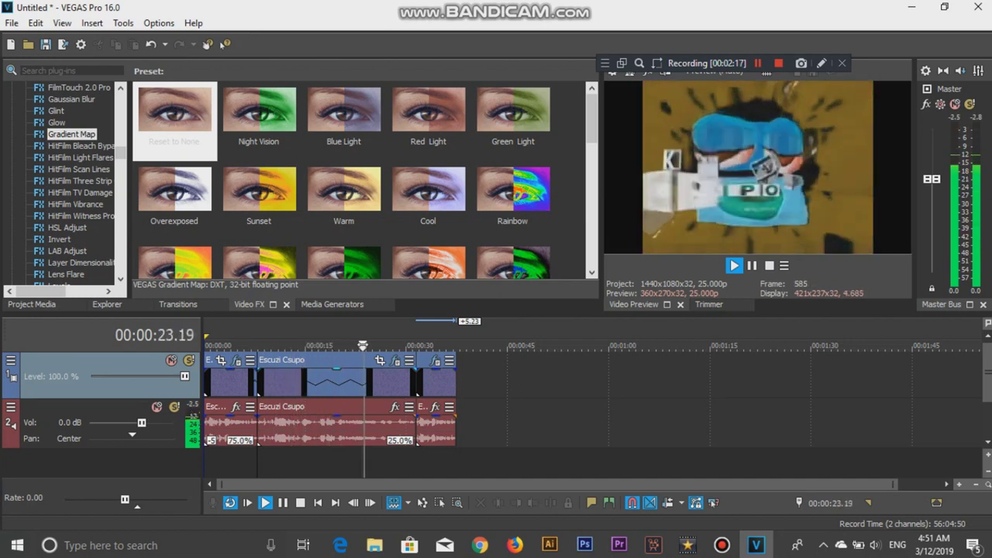
pyautogui.press('space')
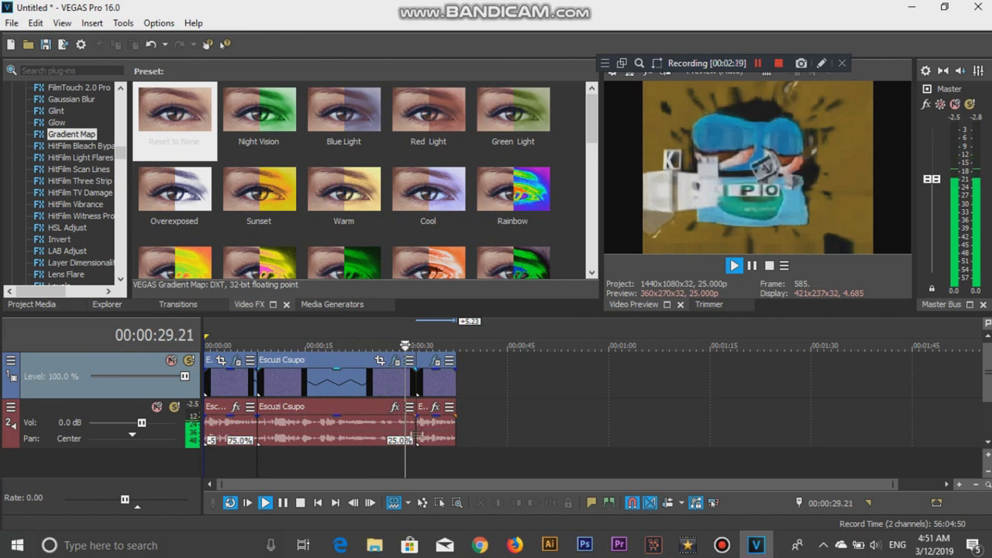
# Go to the start of the third clip and open its Gradient Map effect settings
pyautogui.click(417, 469)
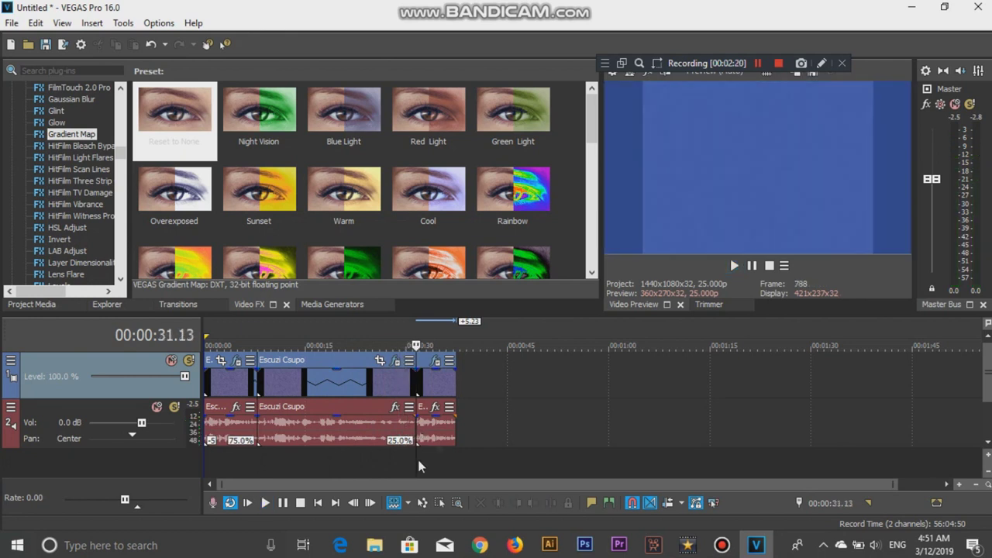
pyautogui.click(434, 363)
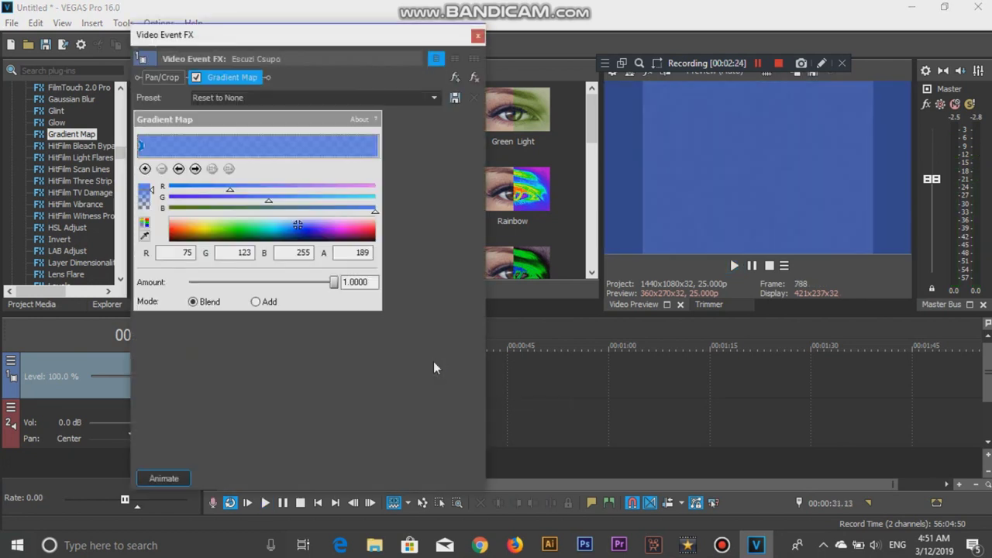
# Review the third clip's Gradient Map colour values, close the effect settings and play back the clip
pyautogui.click(172, 247)
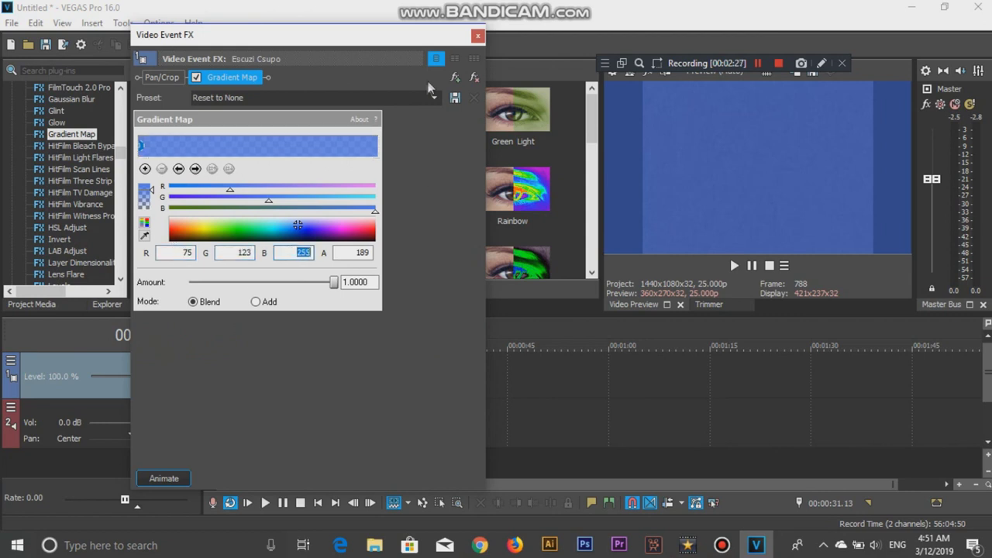
pyautogui.click(476, 37)
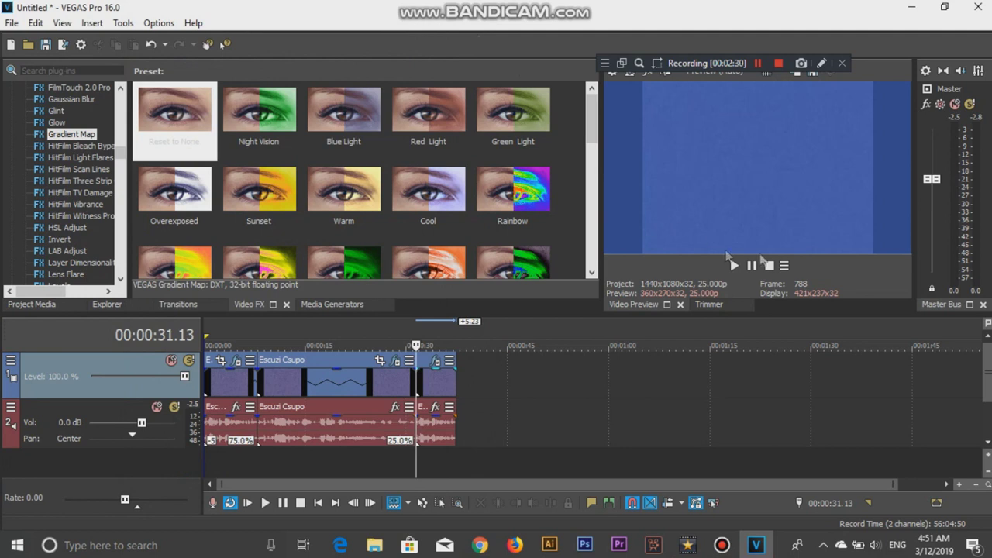
pyautogui.click(752, 266)
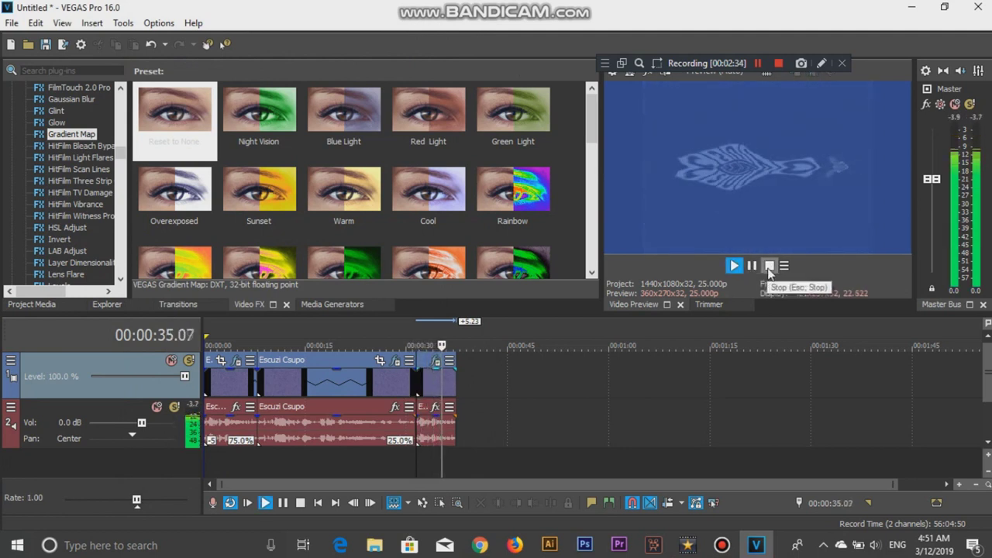
pyautogui.click(770, 268)
pyautogui.click(759, 64)
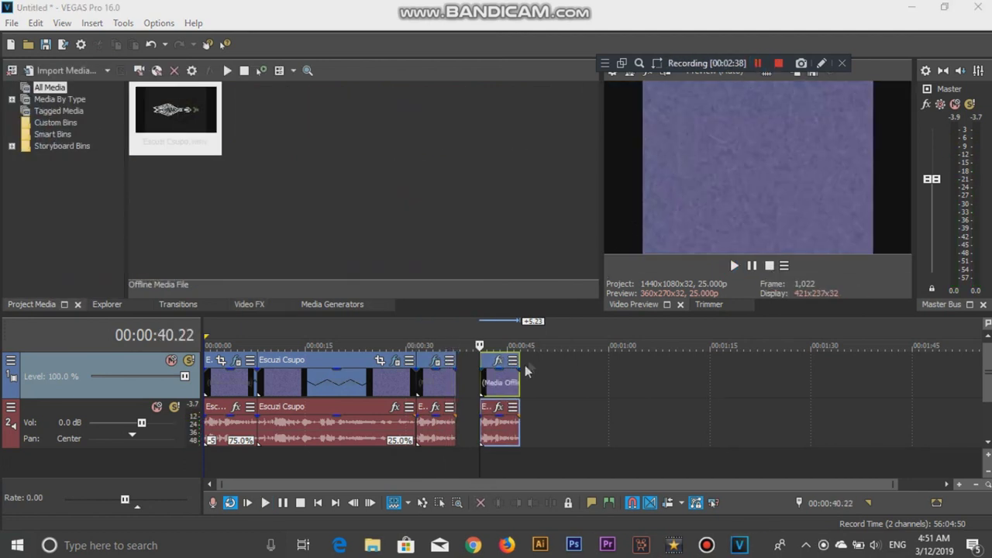
# Reverse both the video and the audio event of the fourth clip and play back the result
pyautogui.rightClick(499, 397)
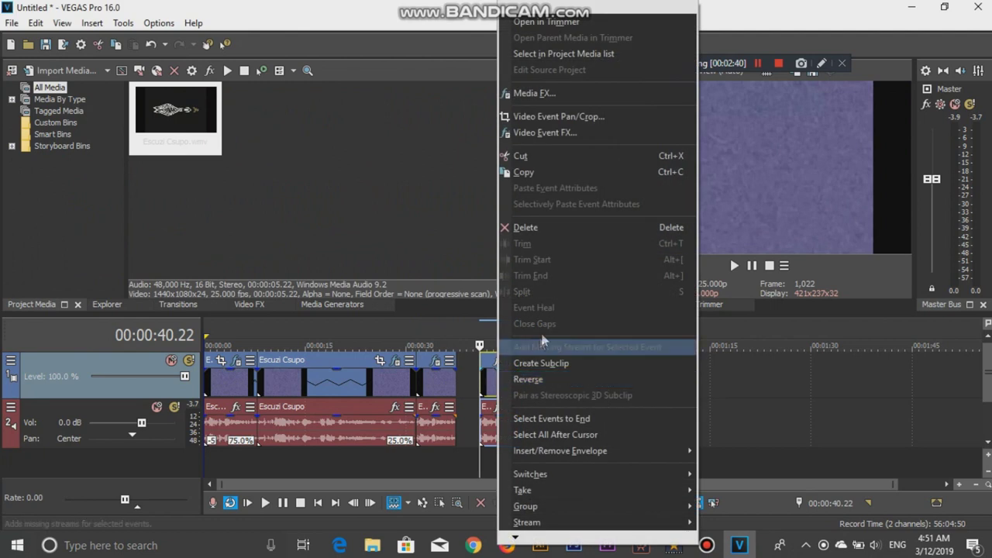
pyautogui.click(535, 434)
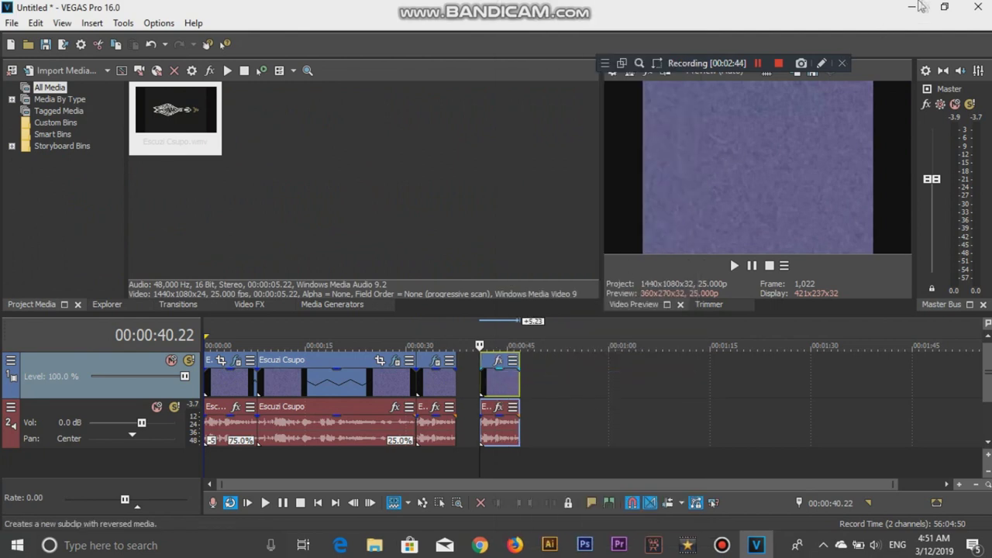
pyautogui.click(821, 63)
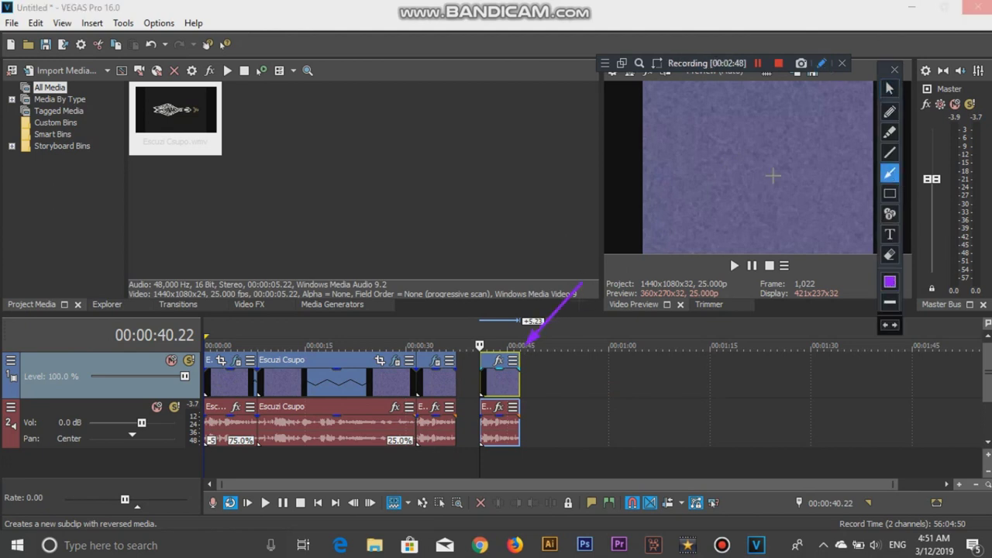
pyautogui.click(888, 89)
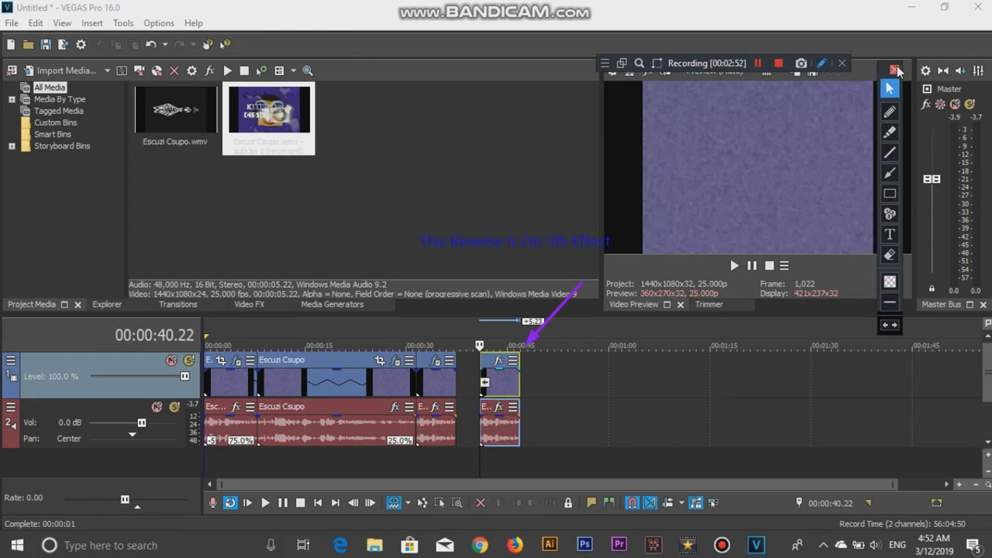
pyautogui.click(895, 70)
pyautogui.rightClick(490, 423)
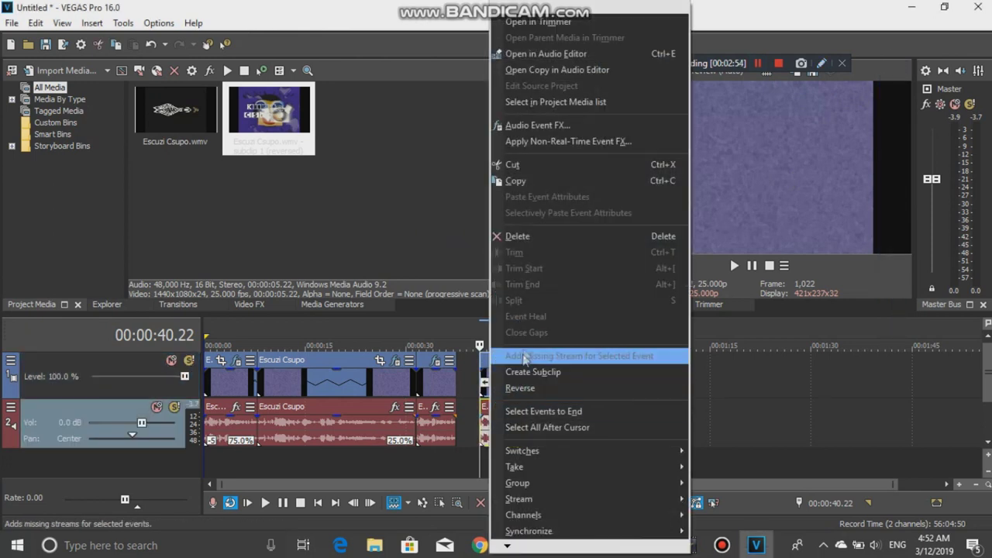
pyautogui.click(535, 395)
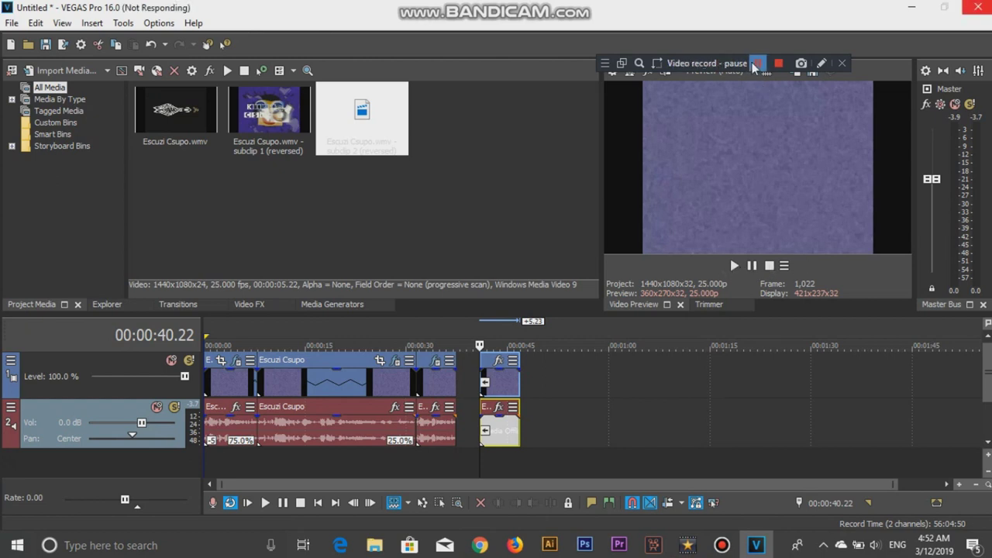
pyautogui.click(750, 266)
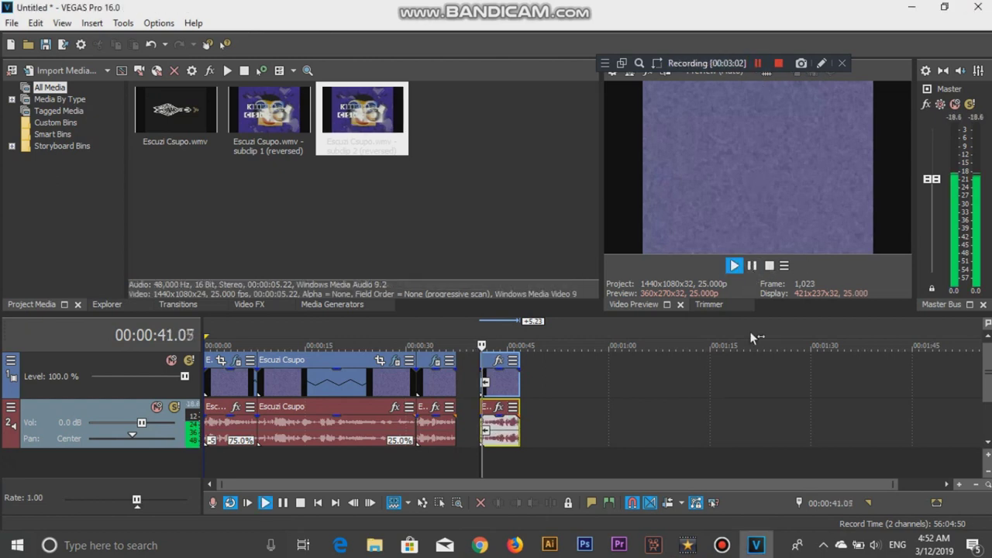
pyautogui.click(769, 266)
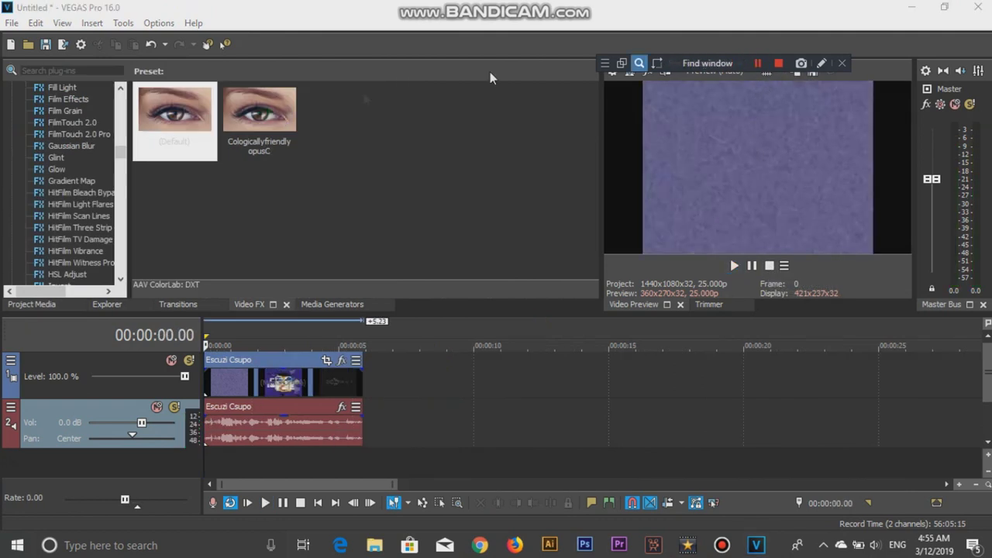
# Apply the Reset to None Gradient Map preset to the Escuzi Csupo clip and make its first gradient point fully opaque red
pyautogui.click(81, 182)
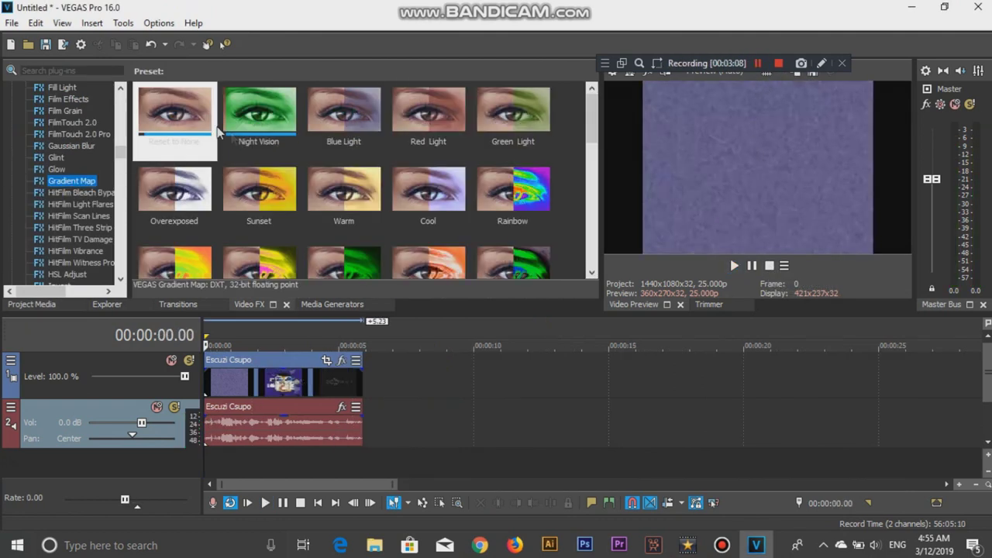
pyautogui.moveTo(313, 421); pyautogui.dragTo(310, 411)
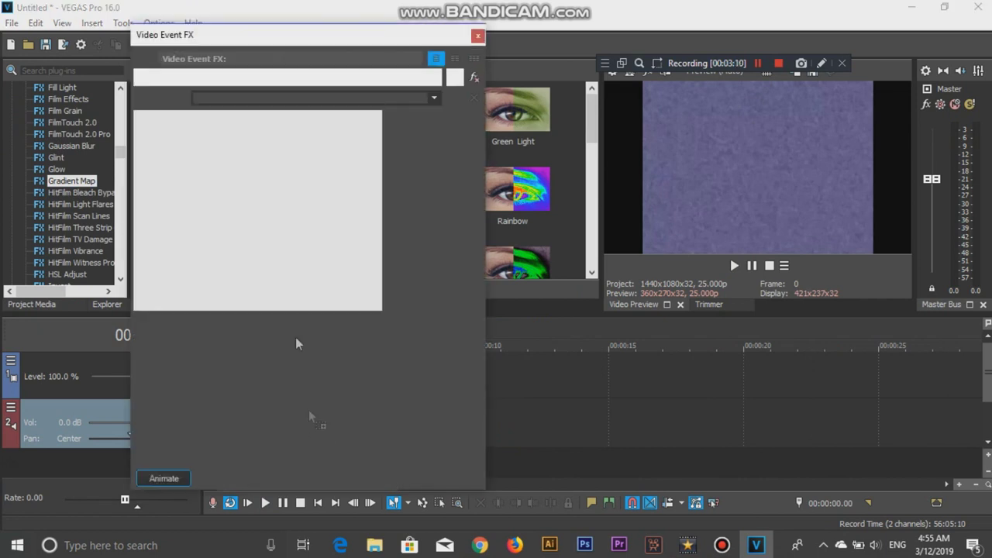
pyautogui.click(373, 229)
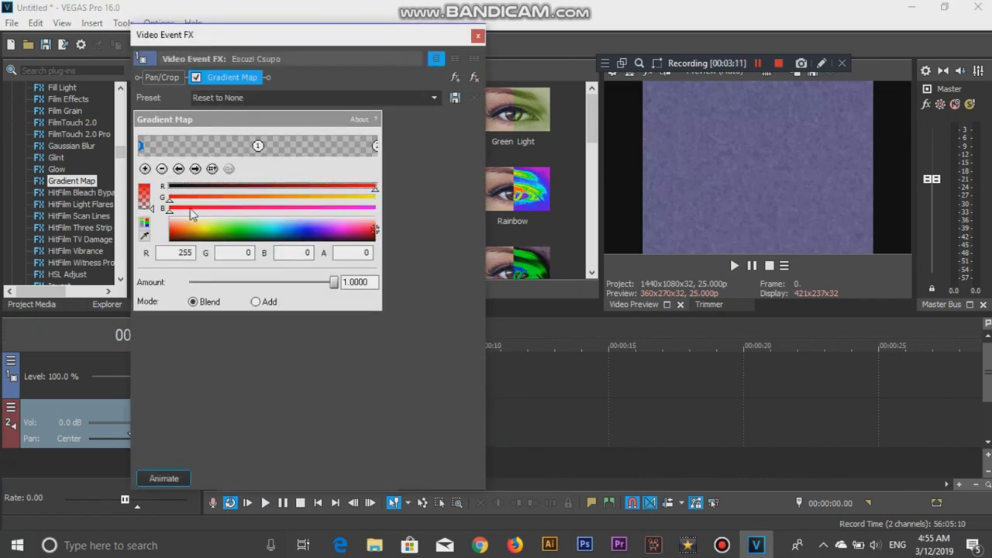
pyautogui.click(147, 208)
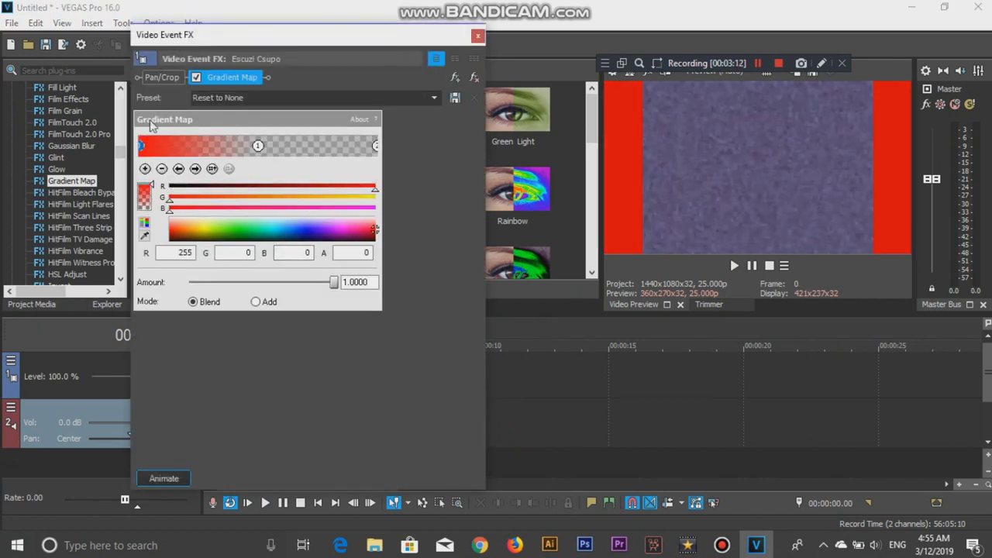
pyautogui.click(477, 36)
# Open the Distortion effect on the clip's audio event and set its wet output to 24 dB
pyautogui.click(342, 409)
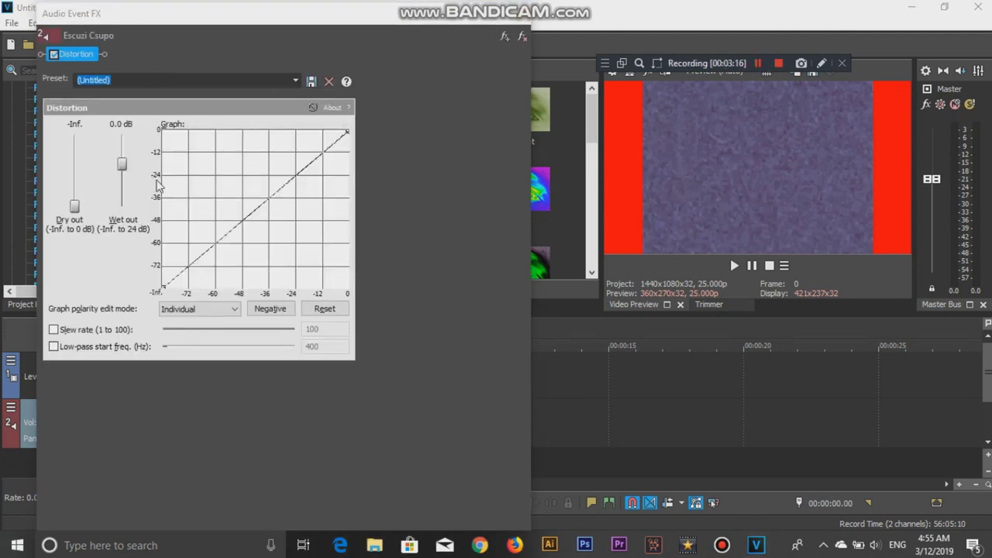
pyautogui.moveTo(122, 163); pyautogui.dragTo(121, 136)
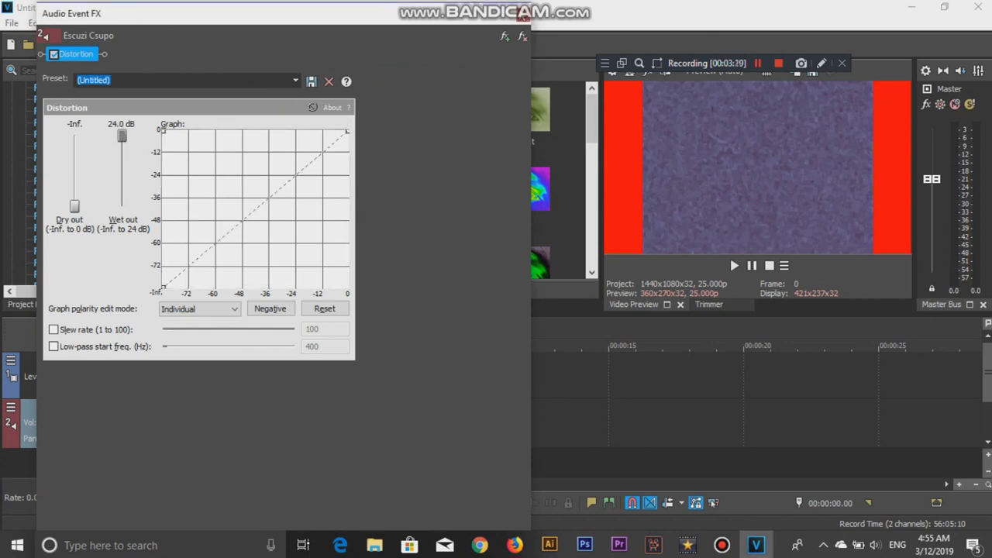
pyautogui.click(523, 14)
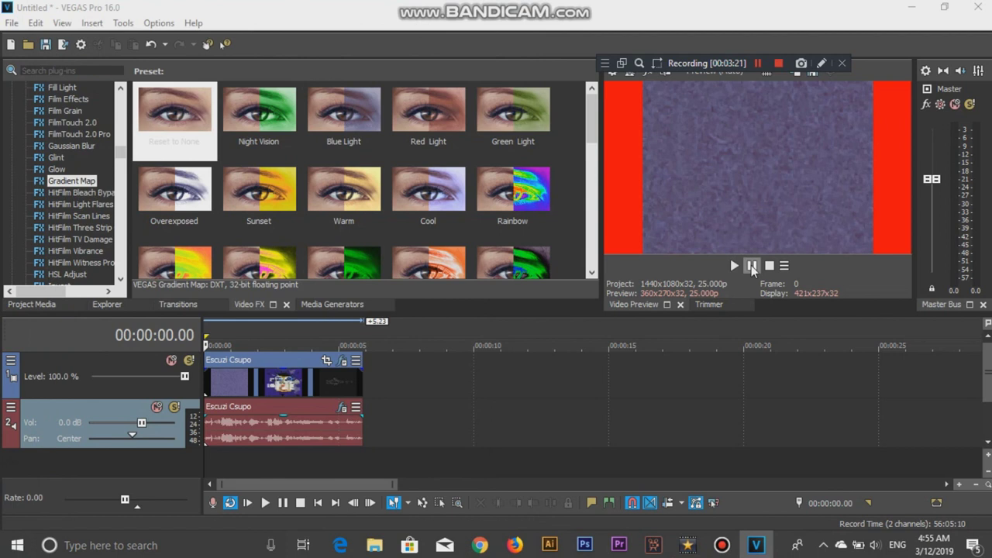
# Play back the red clip and recheck the Distortion settings on its audio during playback
pyautogui.click(751, 266)
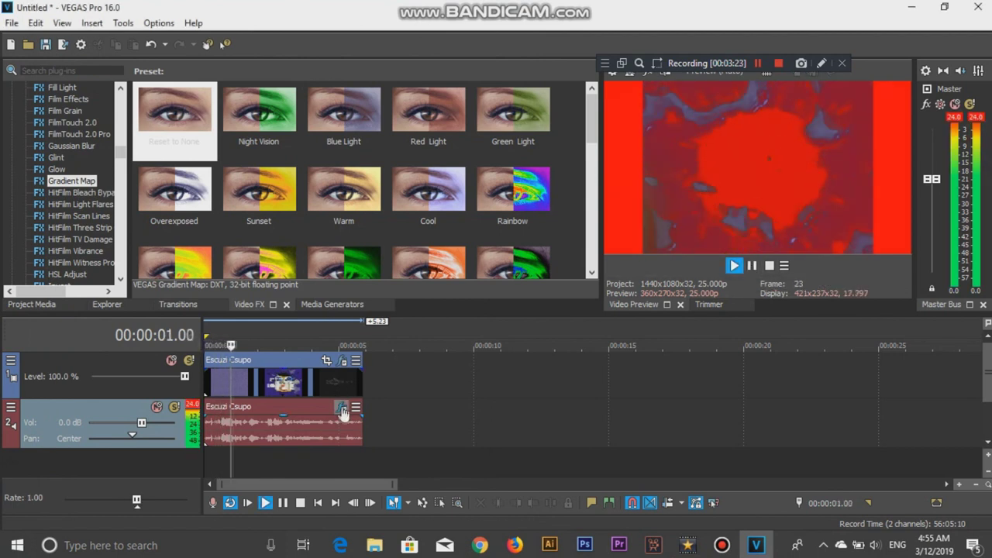
pyautogui.click(342, 408)
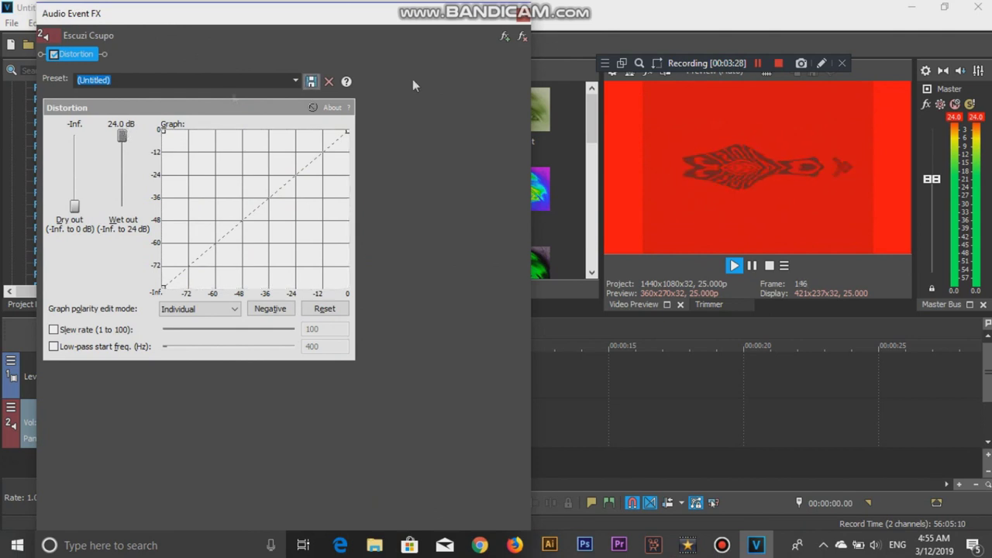
pyautogui.click(768, 265)
pyautogui.press('Escape')
# Play back the mirrored reversed clip, followed by the reversed clip that has no video effects yet
pyautogui.click(730, 266)
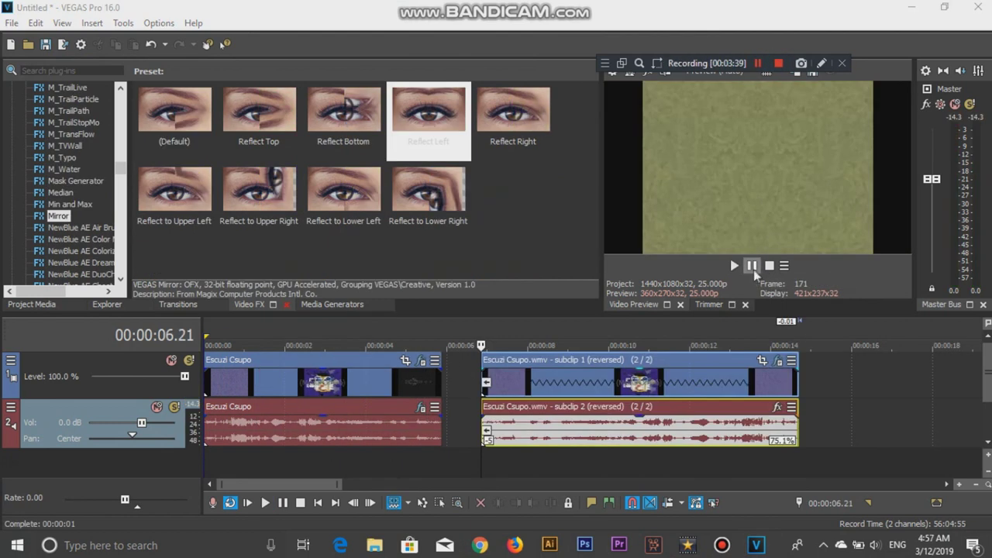
pyautogui.click(752, 266)
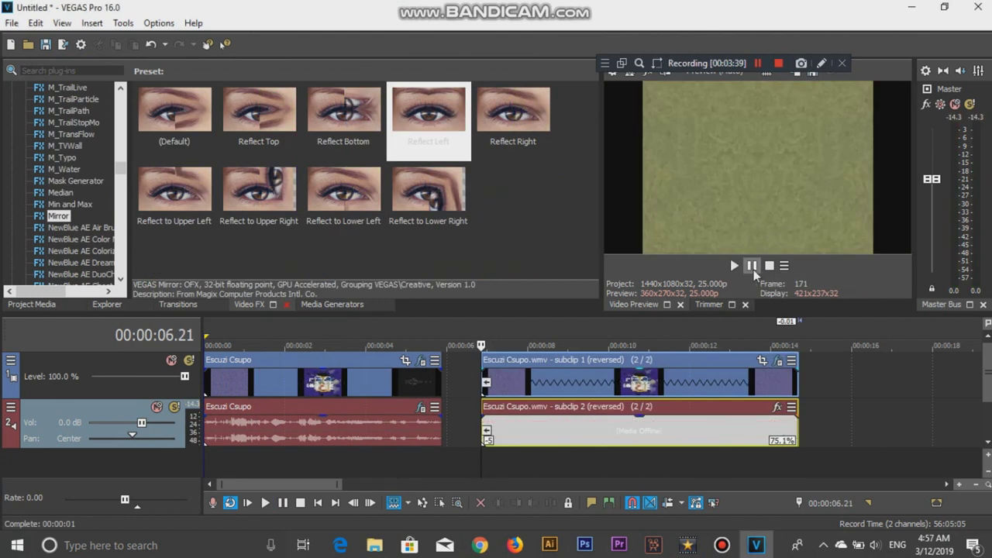
pyautogui.click(751, 266)
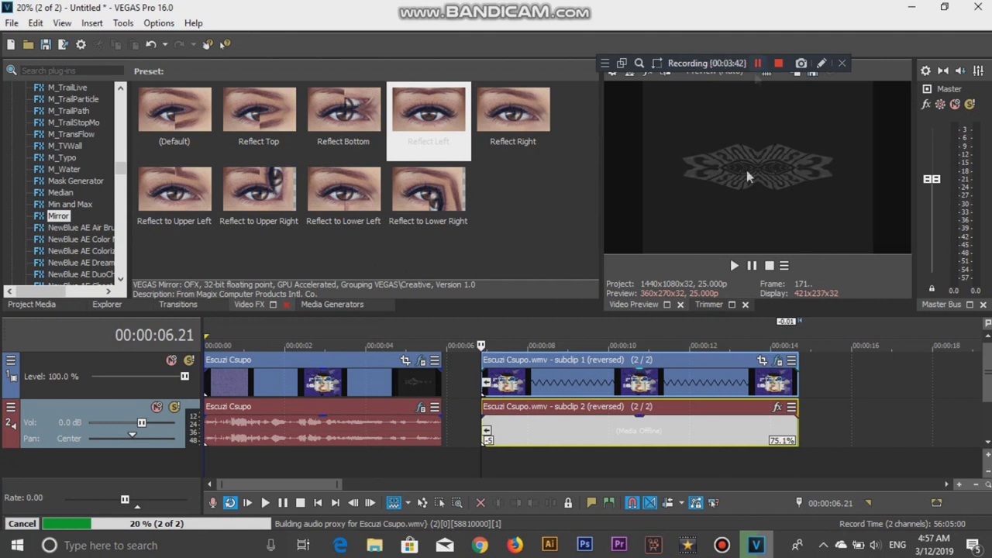
pyautogui.click(752, 266)
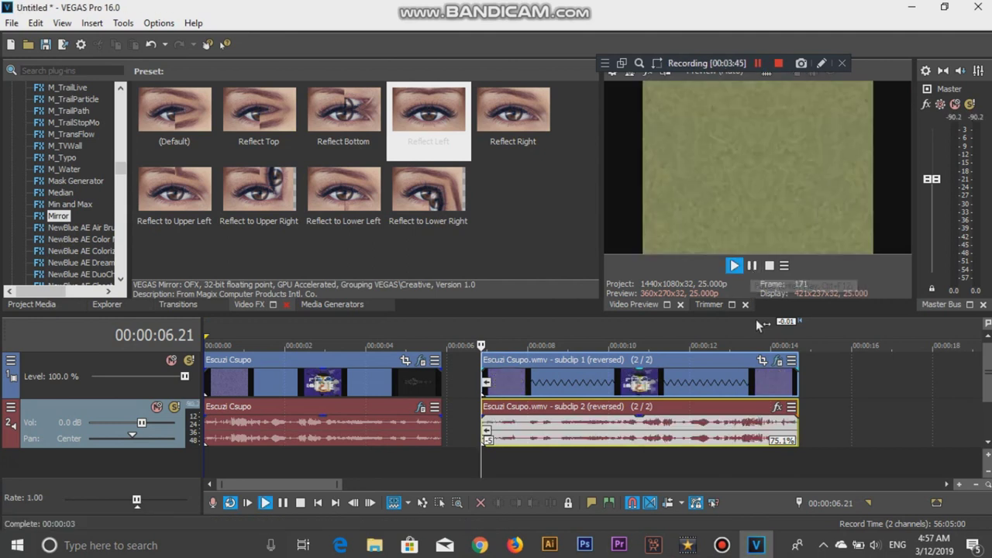
pyautogui.click(753, 265)
pyautogui.click(757, 65)
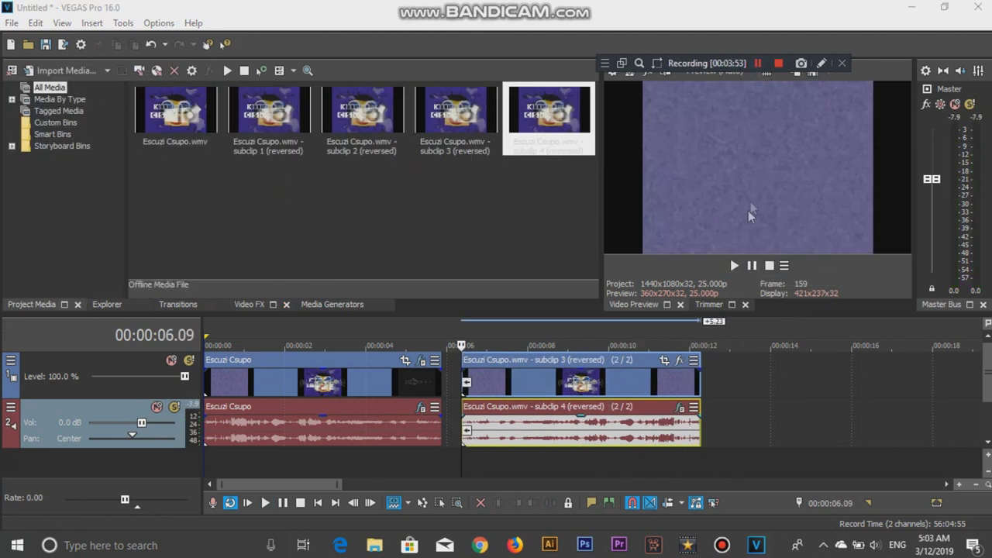
pyautogui.click(750, 267)
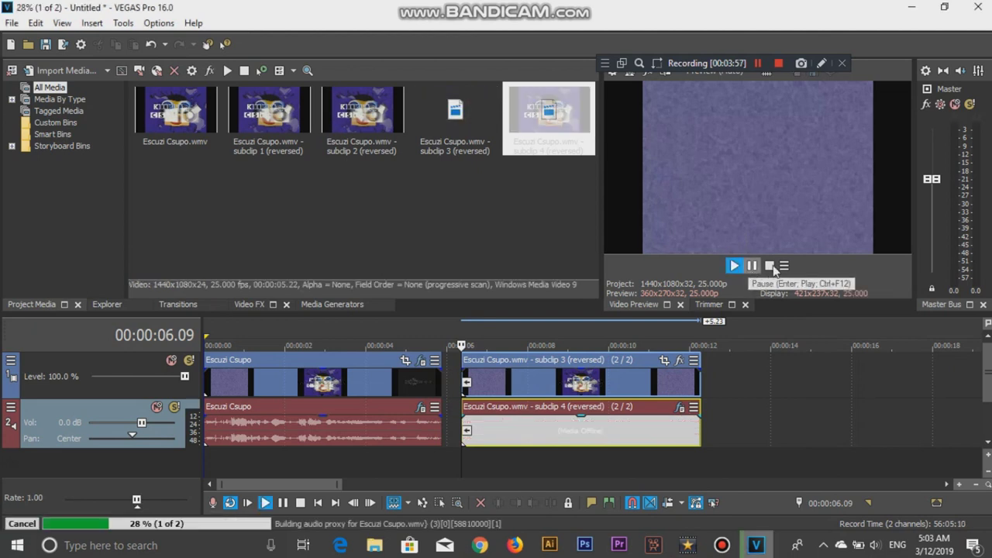
pyautogui.click(770, 266)
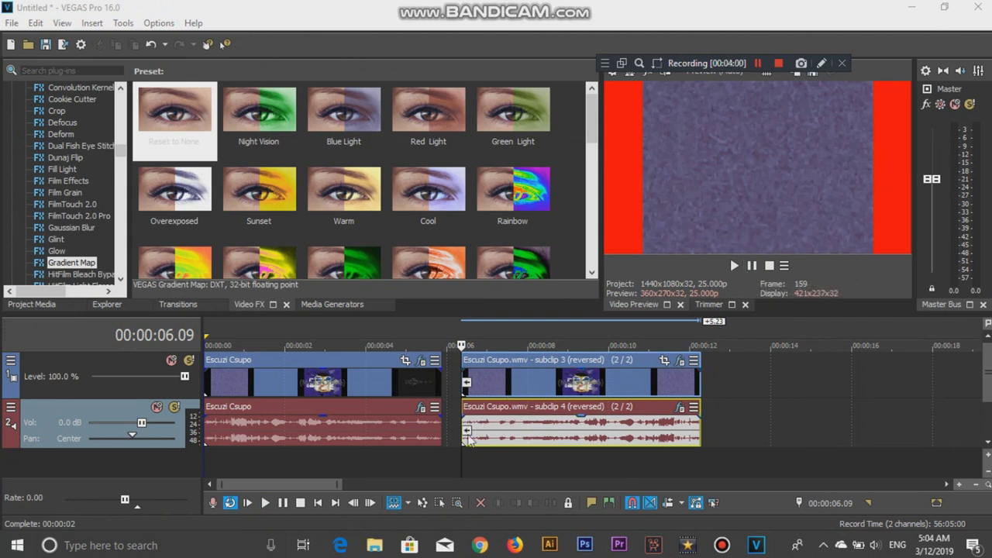
# Review the reversed clip's Gradient Map settings and its audio's Distortion settings, and play back the clip
pyautogui.click(681, 361)
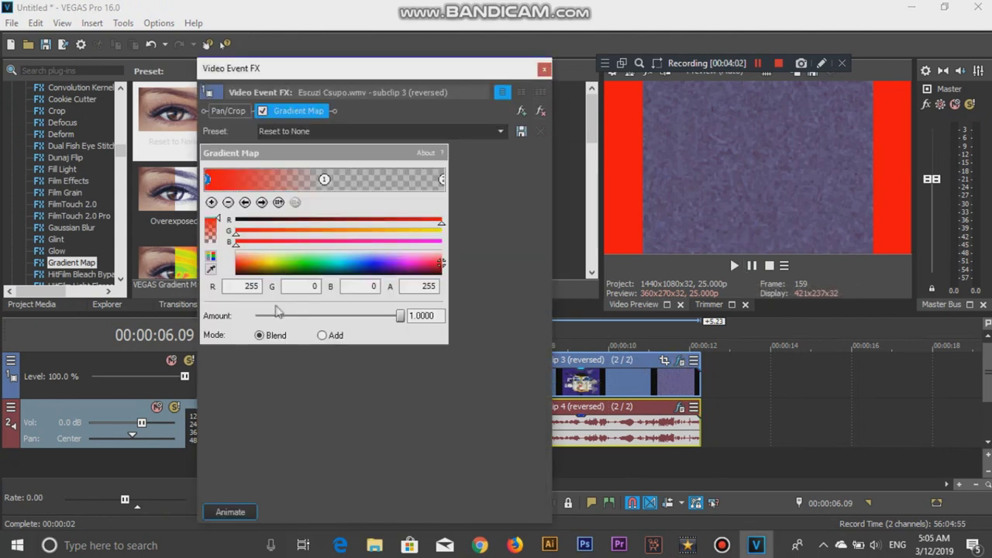
pyautogui.click(545, 69)
pyautogui.click(680, 406)
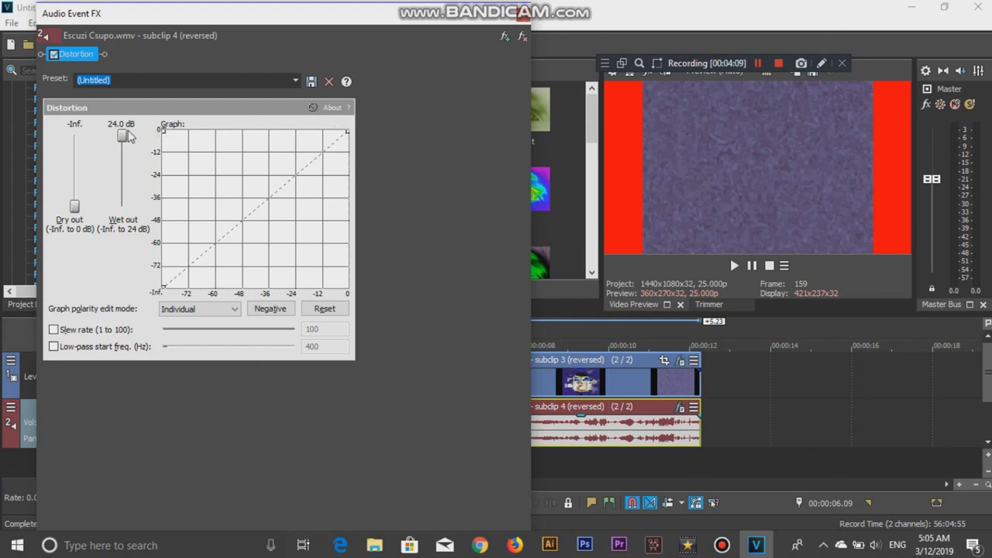
pyautogui.click(537, 7)
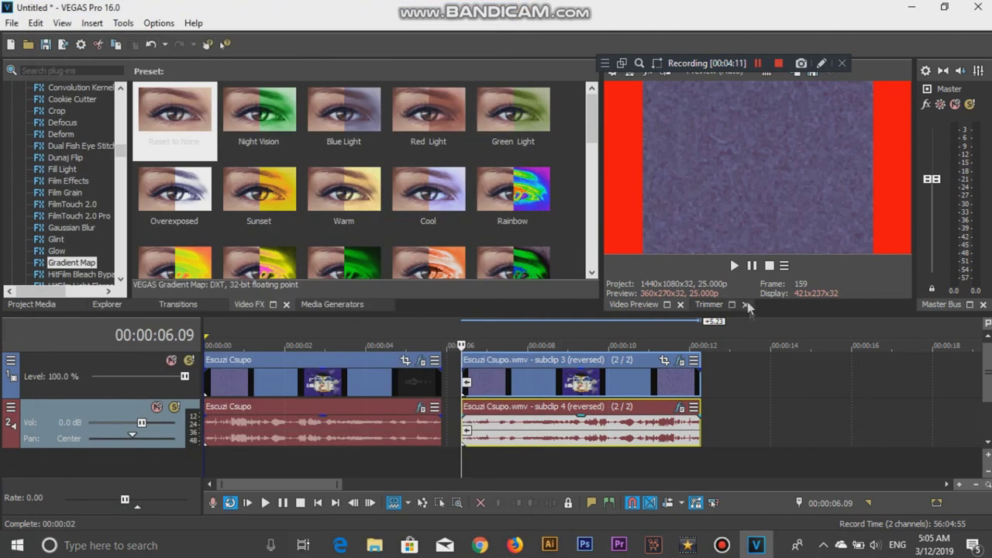
pyautogui.click(734, 265)
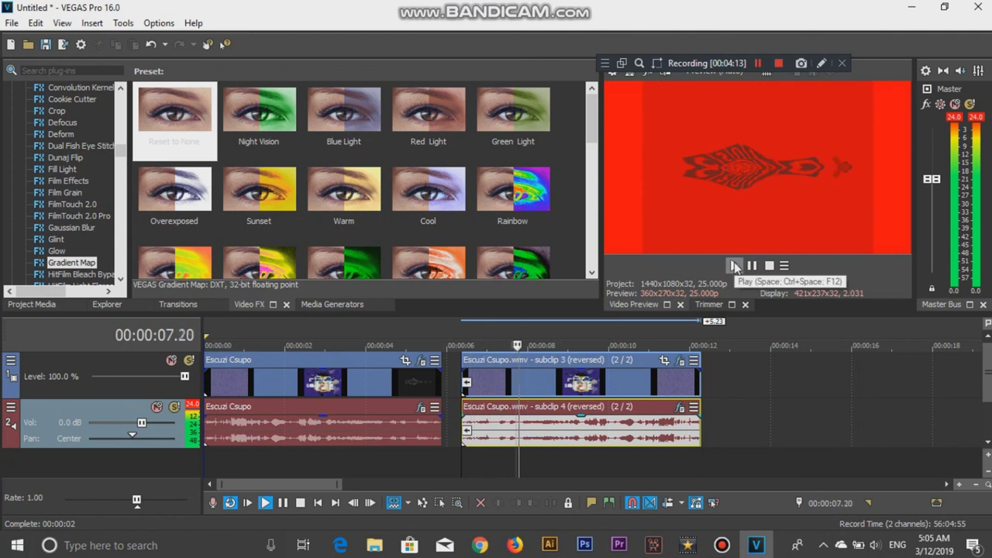
pyautogui.click(759, 63)
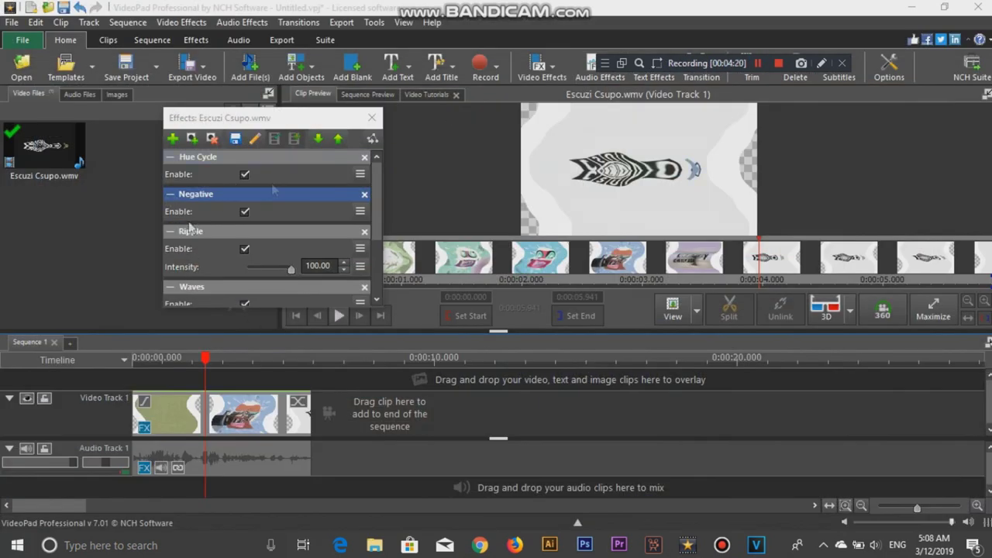
# Switch to VideoPad and review the clip's effect chain of Hue Cycle, Negative, Ripple and Waves
pyautogui.scroll(-3, 250, 184)
pyautogui.click(313, 216)
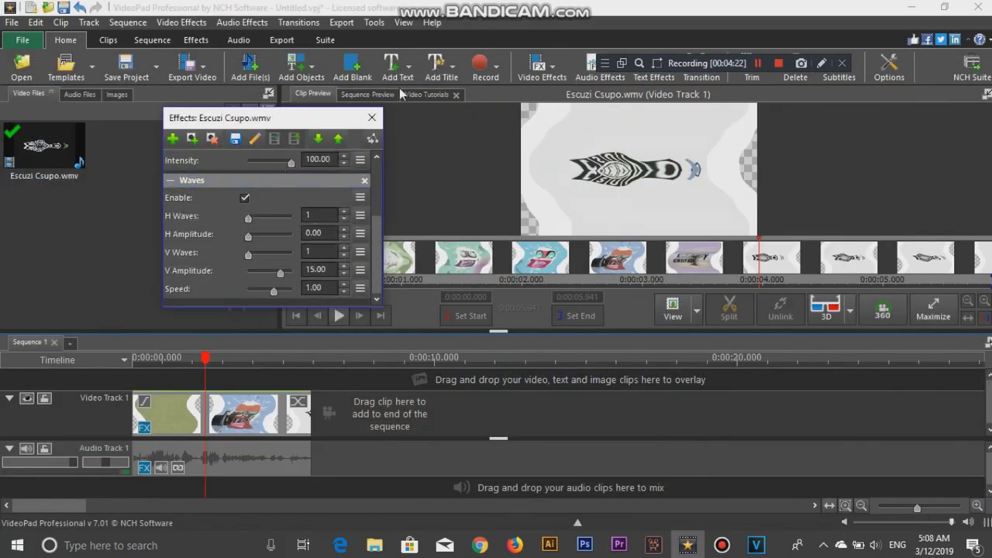
pyautogui.click(372, 117)
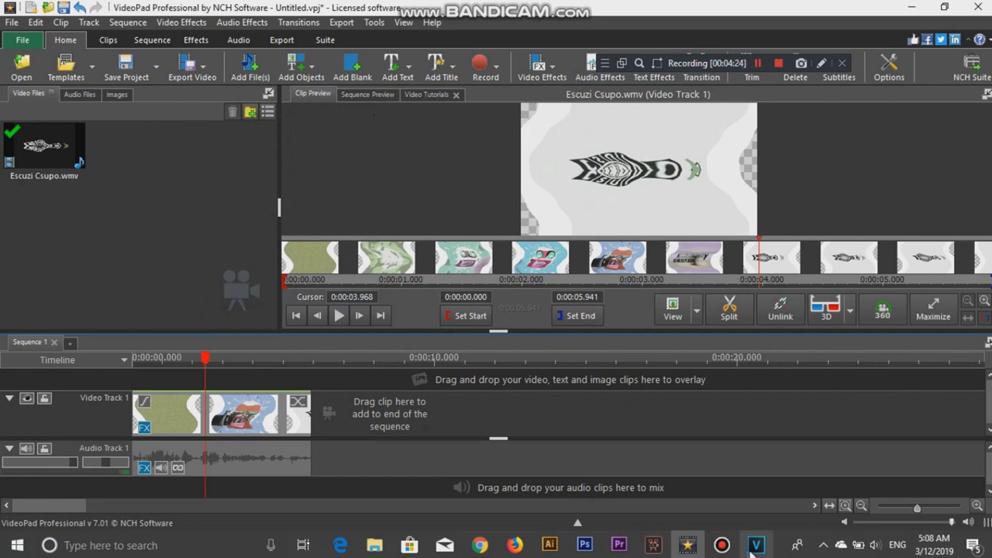
# Review the Reverb settings on the clip's audio
pyautogui.click(145, 463)
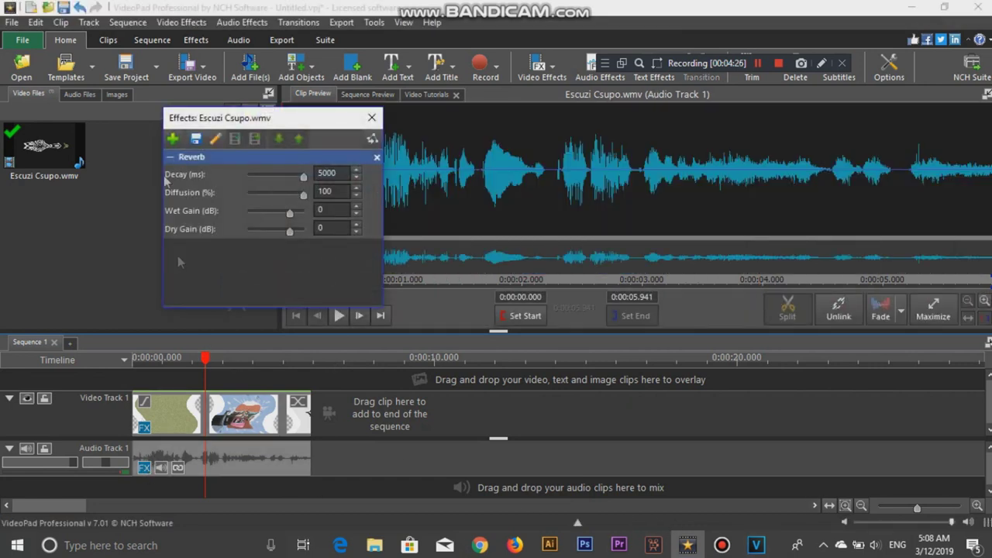
pyautogui.click(371, 117)
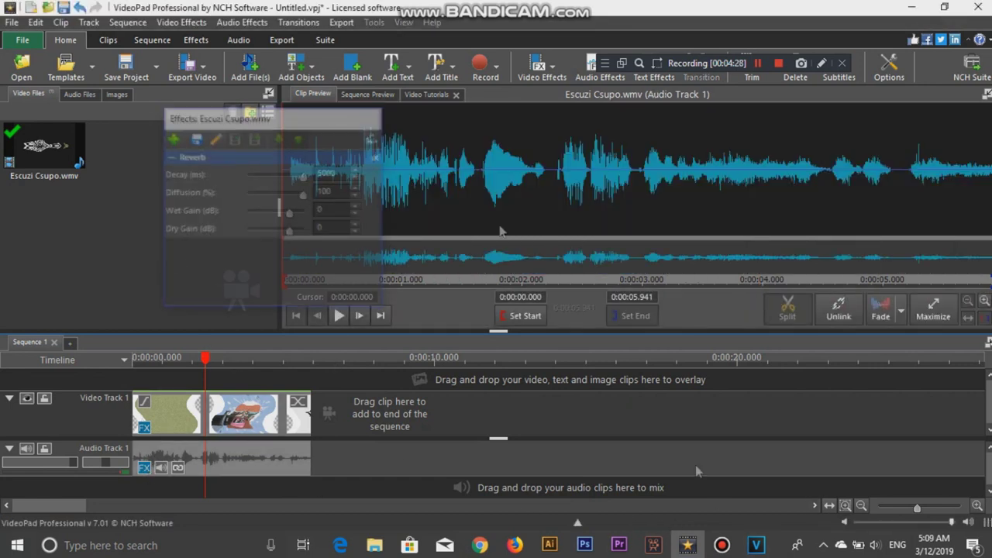
# Switch to VEGAS Pro and reverse both the video and audio of the Escuzi Csupo Feels Dizzy clip on the timeline
pyautogui.click(722, 544)
pyautogui.click(756, 545)
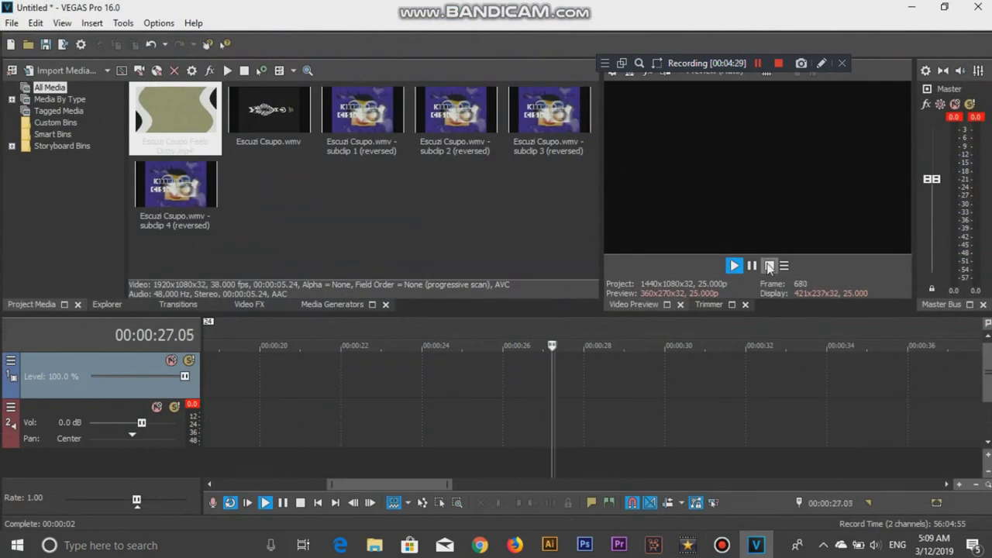
pyautogui.press('space')
pyautogui.rightClick(639, 380)
pyautogui.click(665, 379)
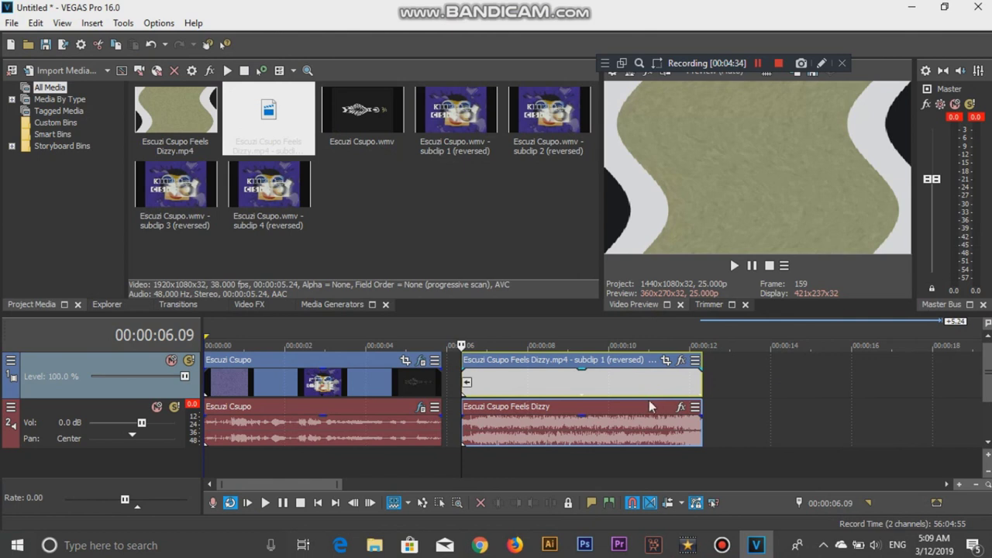
pyautogui.rightClick(648, 400)
pyautogui.click(665, 381)
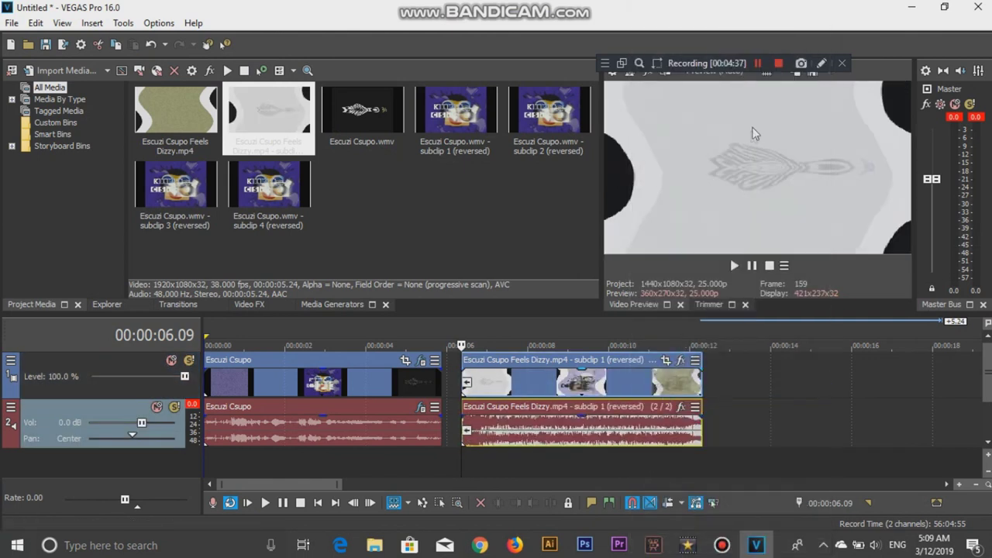
# Play back the reversed Escuzi Csupo Feels Dizzy clip to its end
pyautogui.click(751, 265)
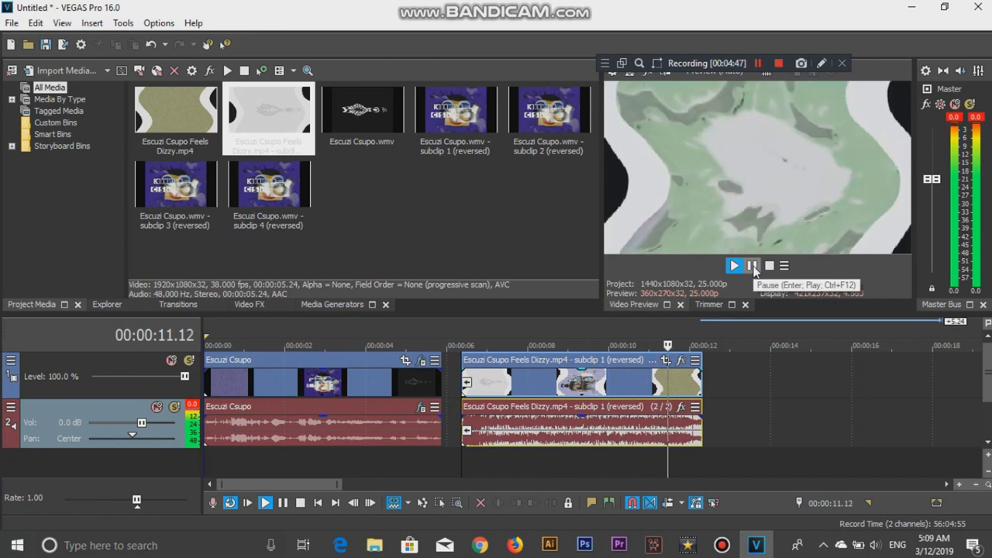
pyautogui.click(735, 266)
pyautogui.click(734, 266)
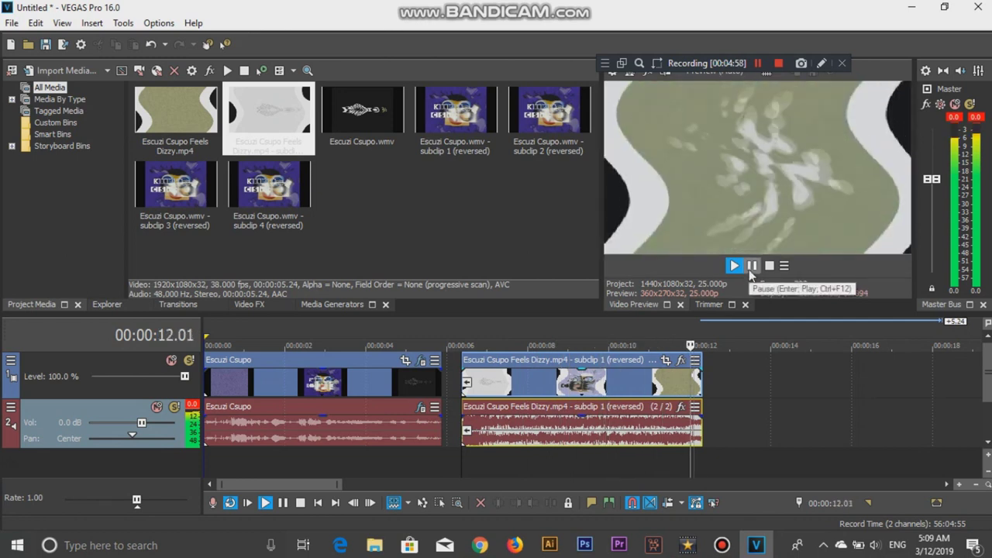
pyautogui.click(757, 65)
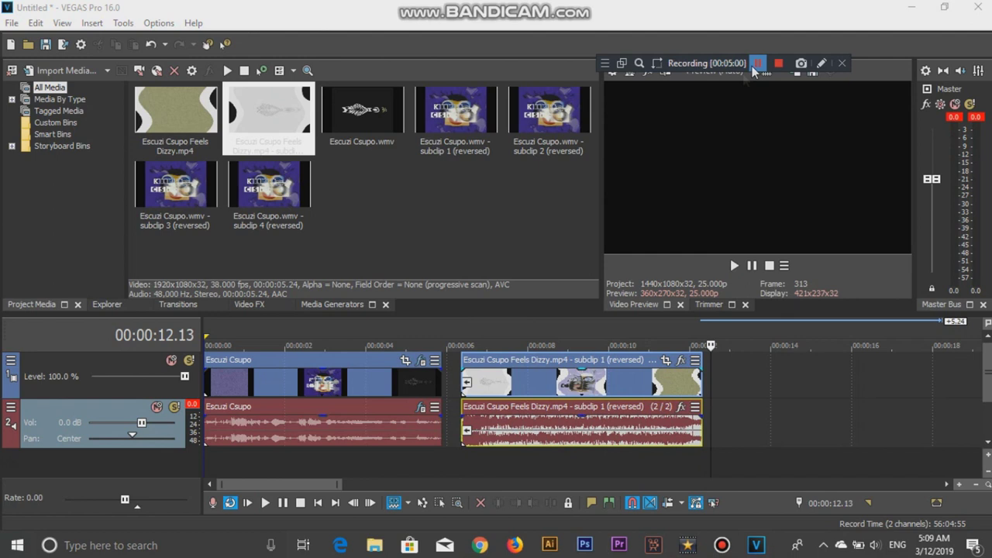
# Delete the reversed Feels Dizzy clip from the timeline and place the cursor at 00:00:04.13 in the remaining clip
pyautogui.click(631, 388)
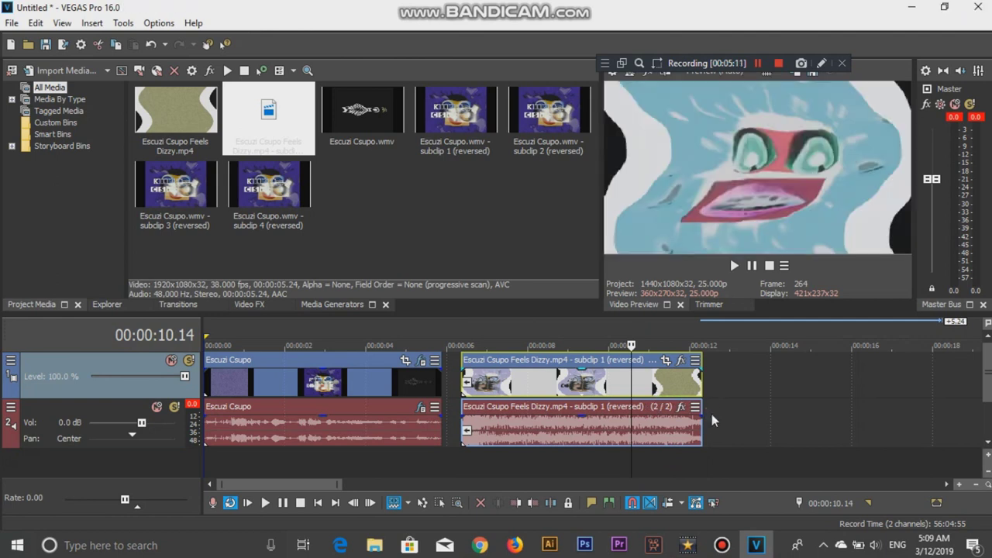
pyautogui.press('Delete')
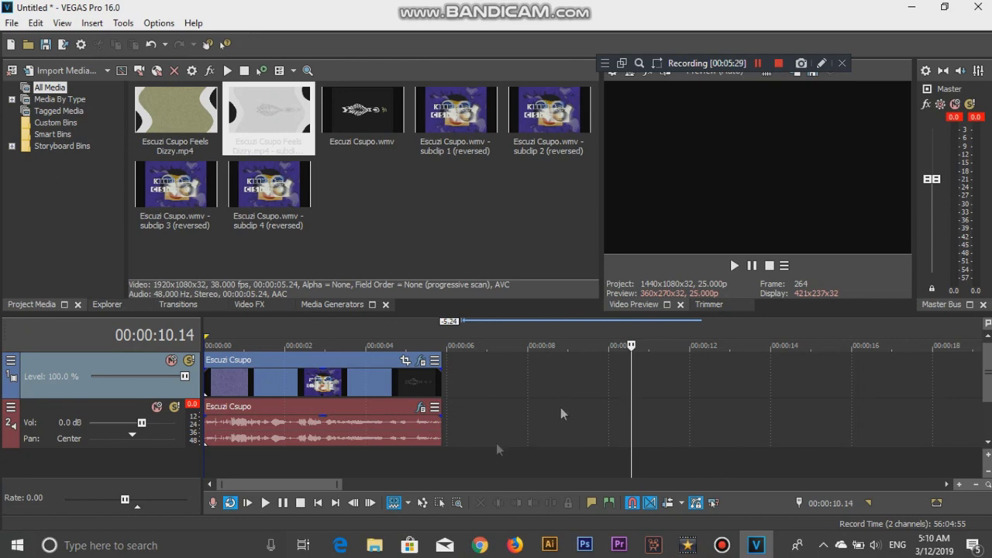
pyautogui.click(390, 456)
pyautogui.click(386, 451)
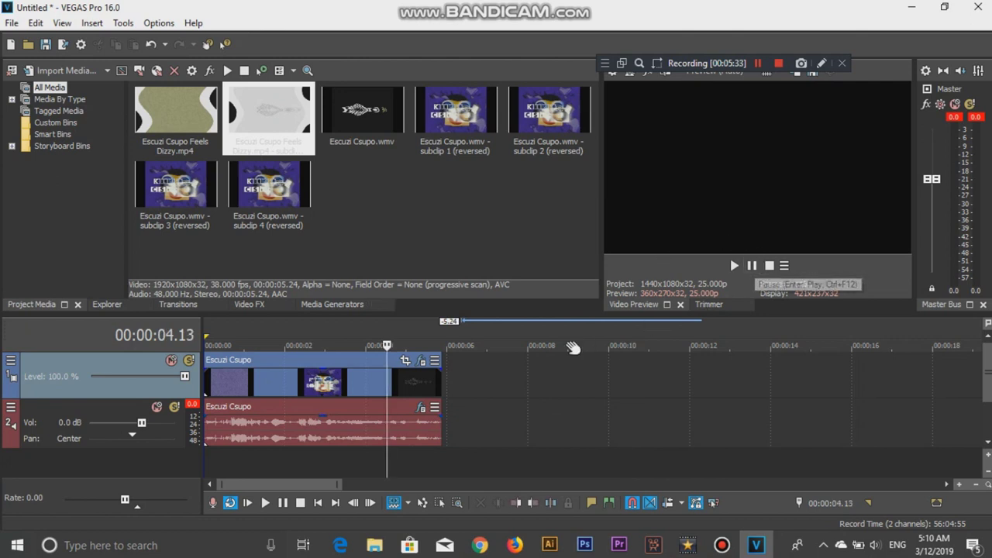
# Switch to Chrome to examine the "CAKE AT STAKE! Effects 3" reference video on YouTube, and return to VEGAS Pro
pyautogui.click(481, 545)
pyautogui.click(616, 340)
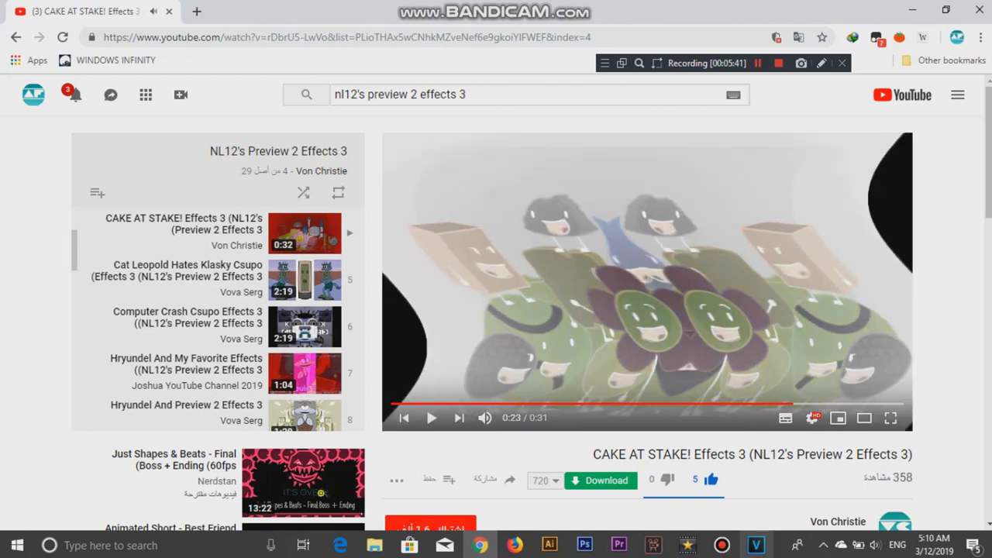
pyautogui.click(756, 545)
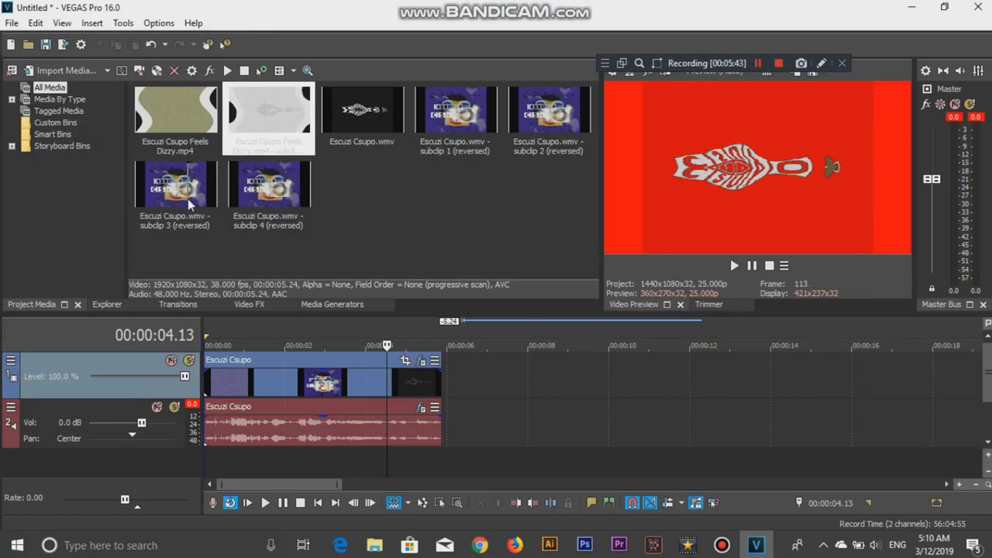
# Place Escuzi Csupo.wmv on the timeline after the first clip, starting at about 00:00:06.23
pyautogui.click(385, 145)
pyautogui.moveTo(408, 205); pyautogui.dragTo(491, 374)
pyautogui.click(489, 373)
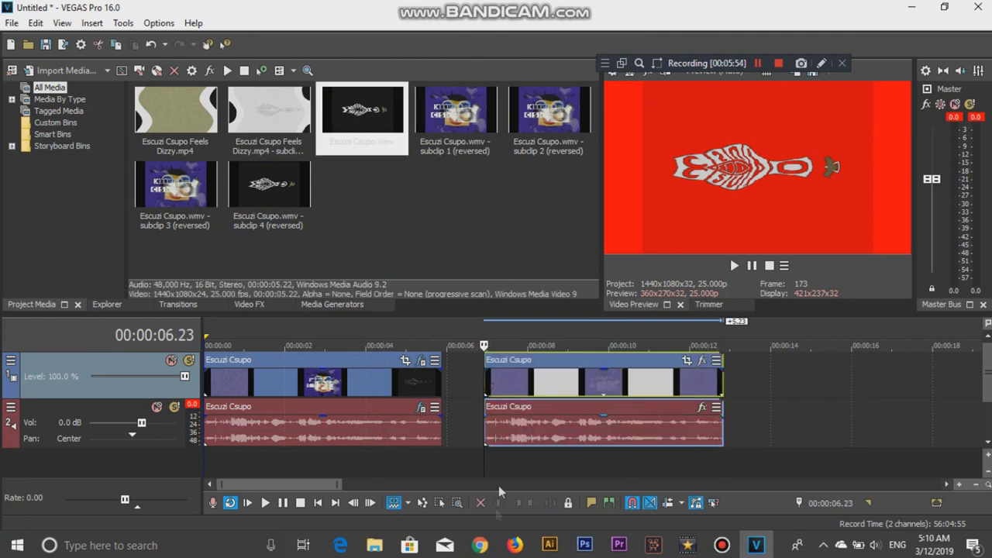
# Recheck the reference video in Chrome, and time-stretch the newly placed clip in VEGAS Pro to a 25% playback rate
pyautogui.click(480, 544)
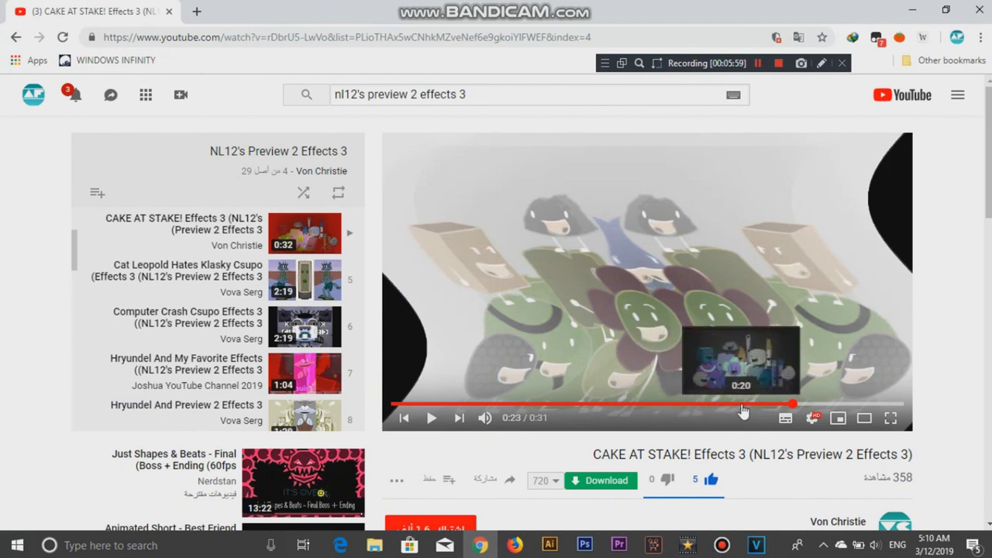
pyautogui.hotkey('alt', 'Tab')
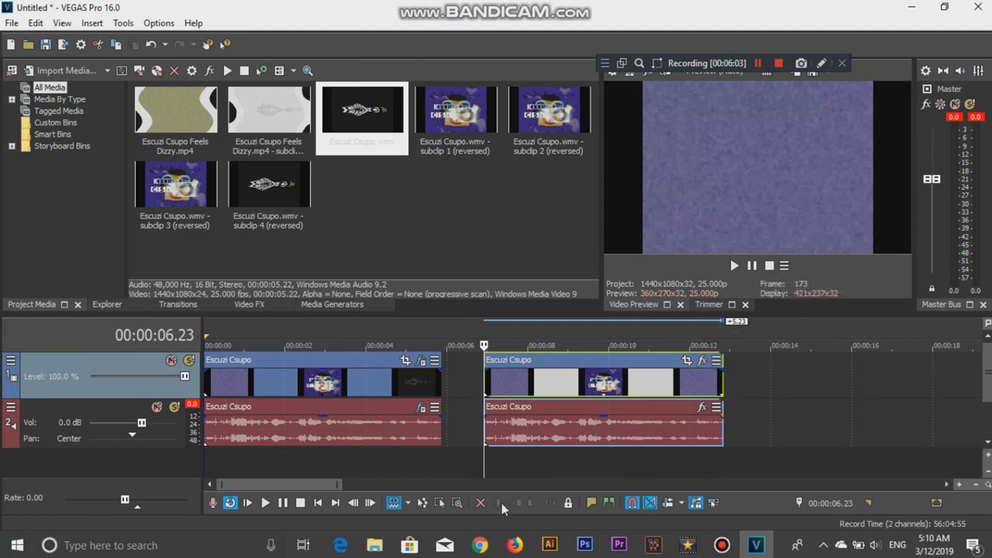
pyautogui.click(975, 484)
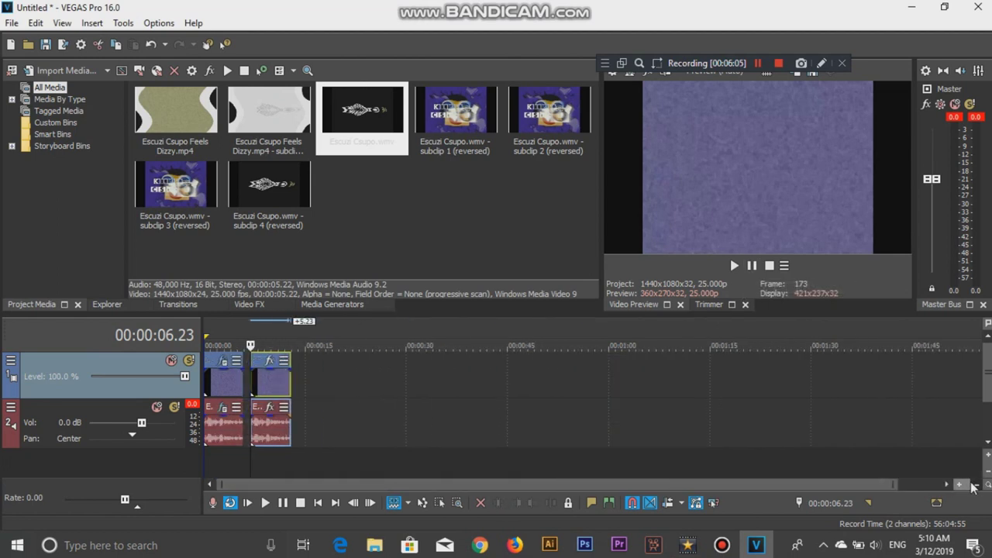
pyautogui.moveTo(290, 385); pyautogui.dragTo(410, 385)
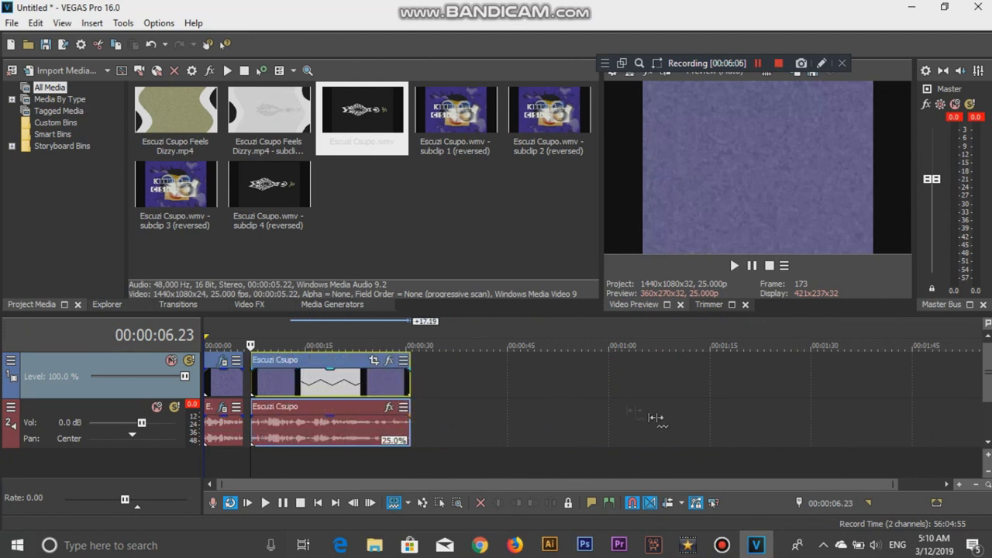
# Activate the Normal Edit Tool and reverse both the video and the audio of the stretched Escuzi Csupo clip
pyautogui.click(408, 502)
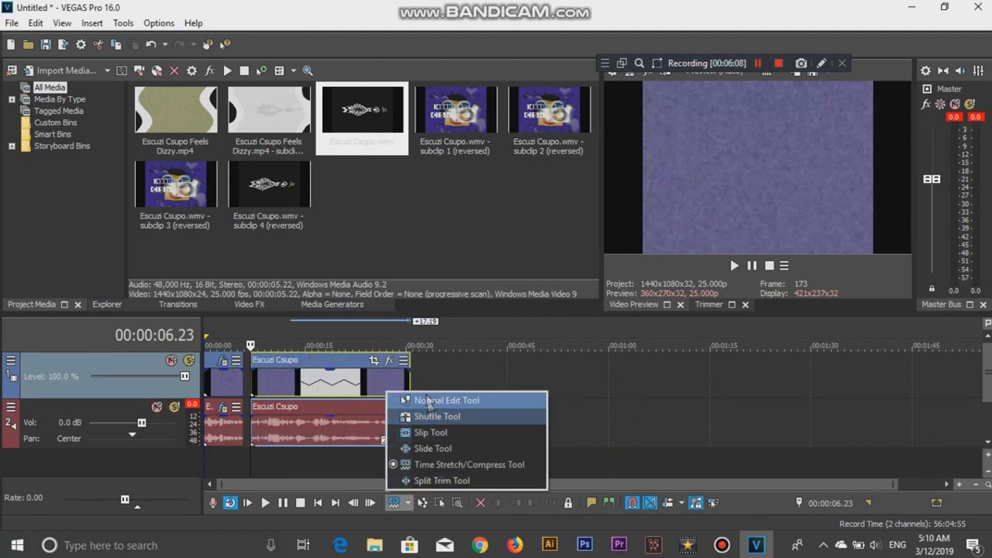
pyautogui.click(401, 398)
pyautogui.rightClick(359, 382)
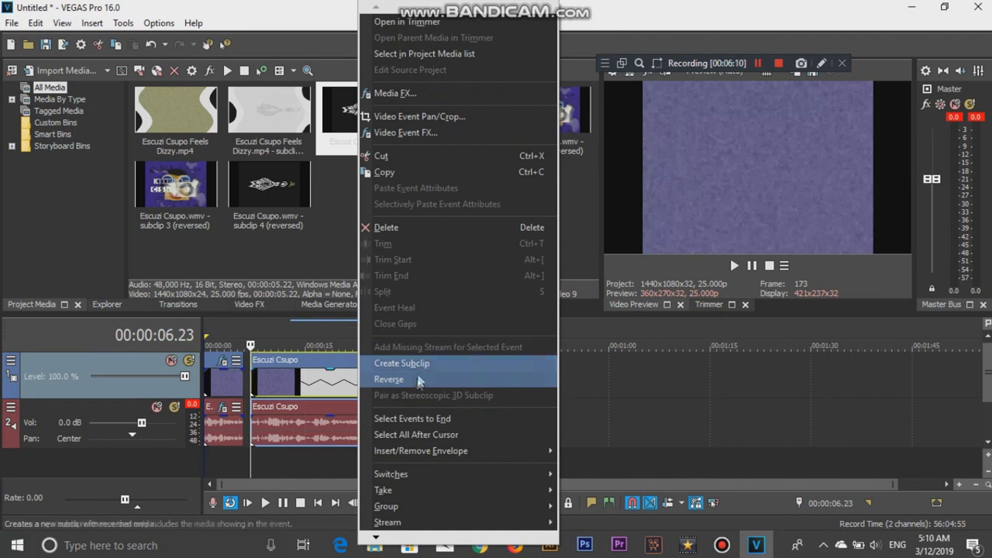
pyautogui.click(419, 379)
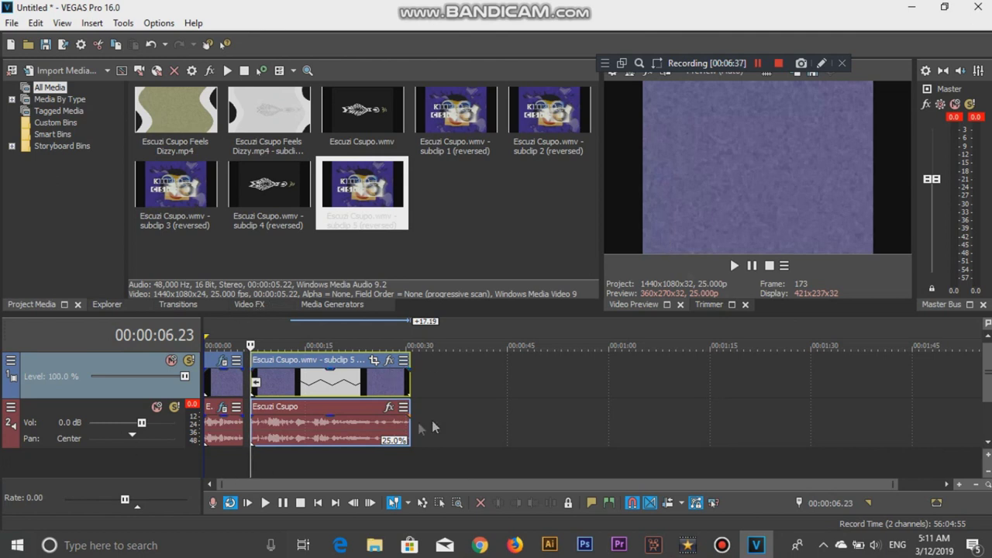
pyautogui.rightClick(369, 434)
pyautogui.click(413, 388)
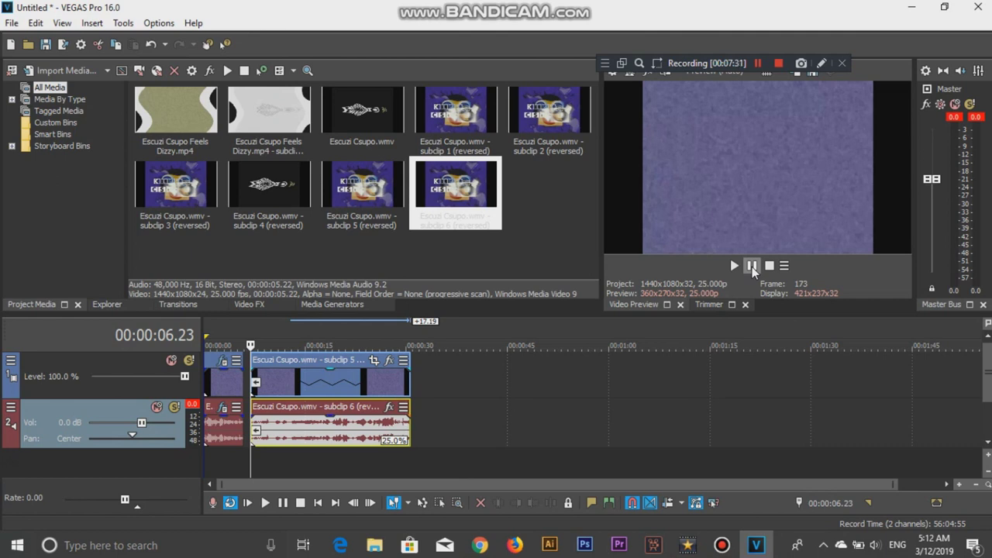
# Play back the beginning of the stretched, reversed clip
pyautogui.click(750, 266)
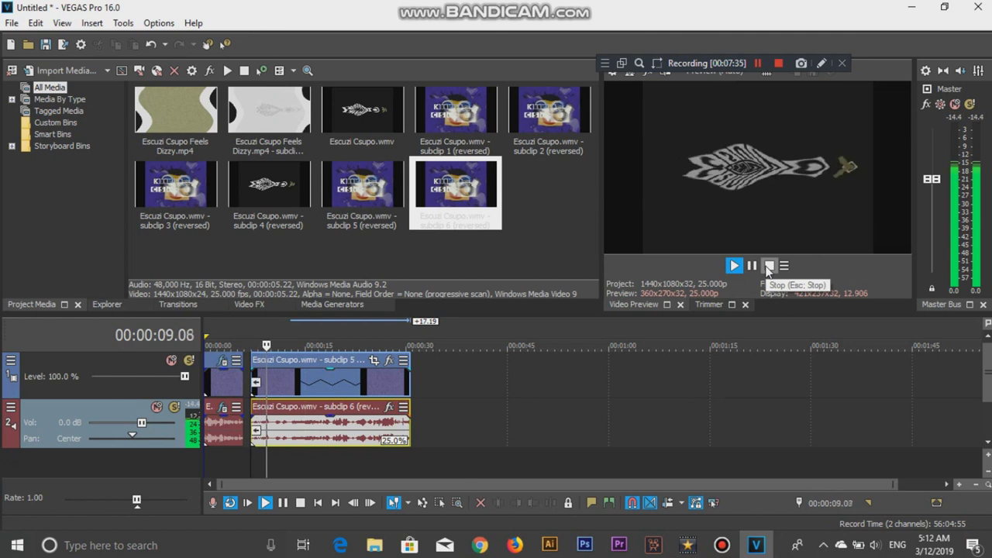
pyautogui.click(768, 265)
# Find HSL Adjust among the video effects and apply it to the stretched, reversed clip
pyautogui.click(250, 304)
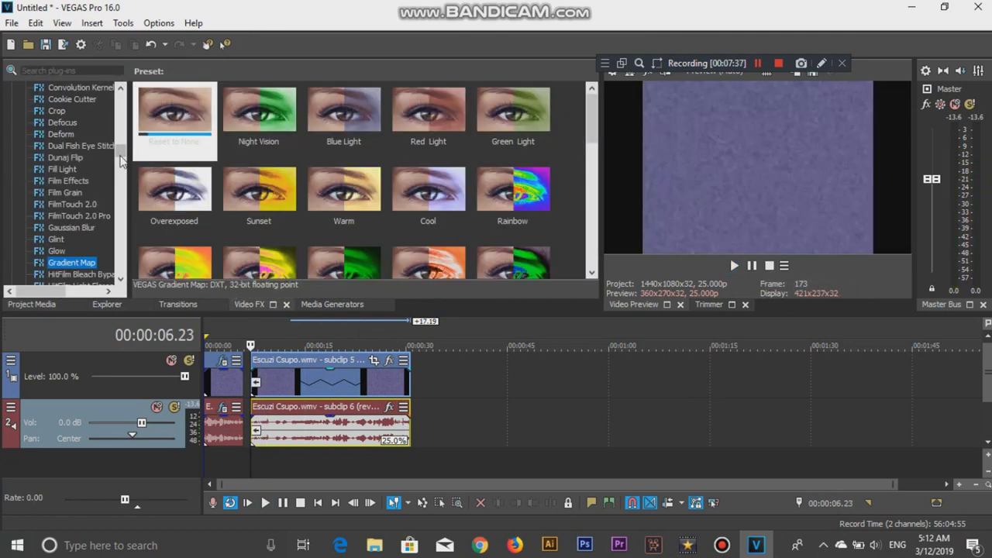
pyautogui.scroll(-4, 121, 163)
pyautogui.moveTo(120, 162); pyautogui.dragTo(123, 182)
pyautogui.scroll(5, 97, 186)
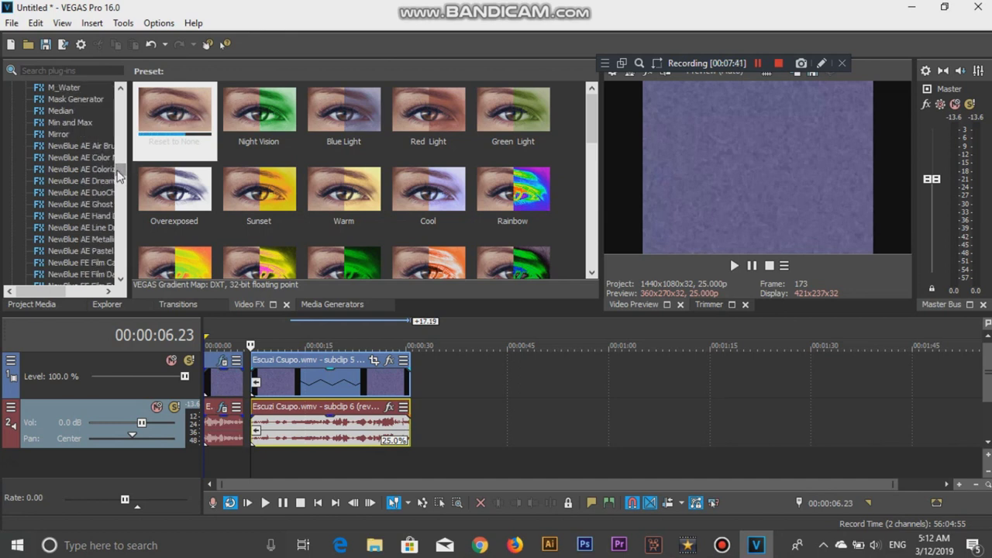
pyautogui.click(756, 63)
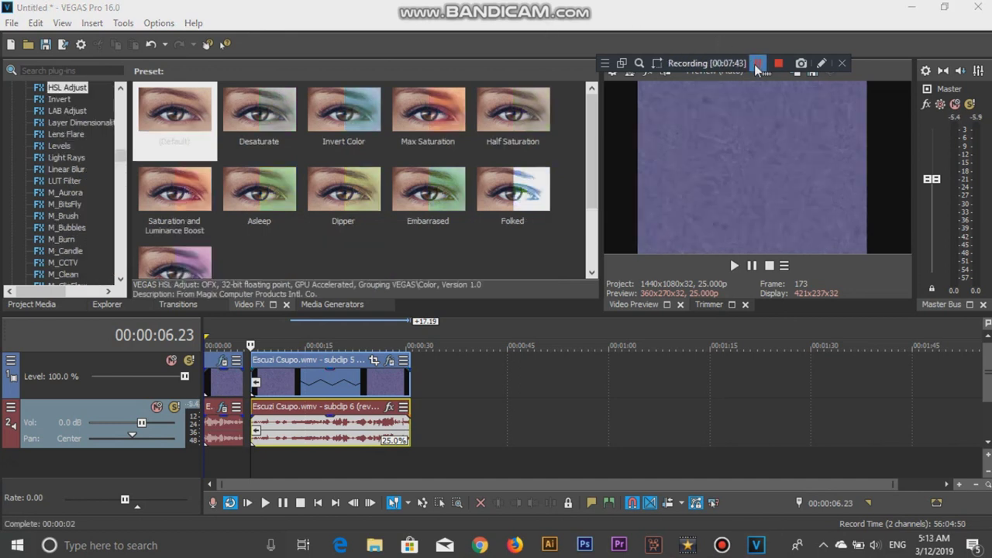
# Play back the stretched, reversed clip with its HSL Adjust effect
pyautogui.click(733, 265)
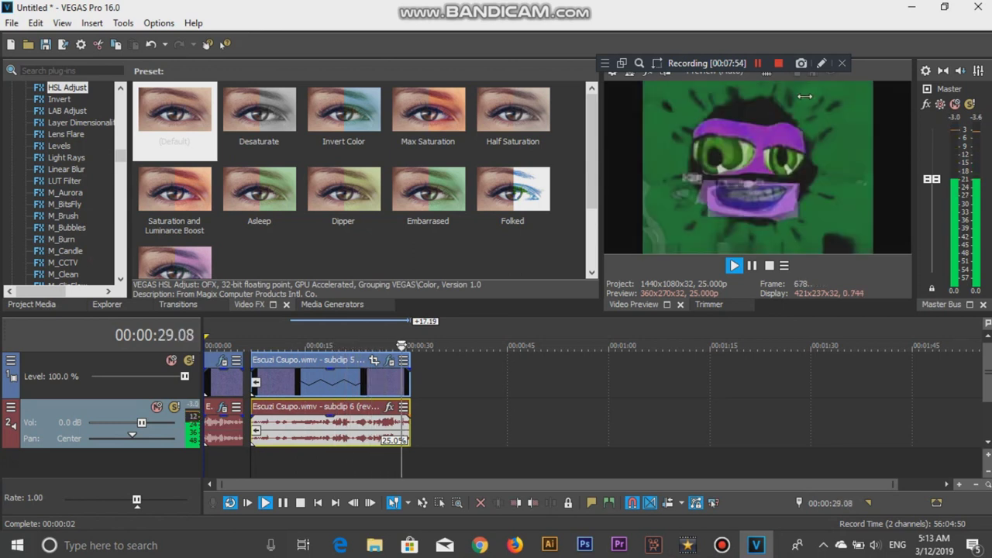
pyautogui.click(757, 65)
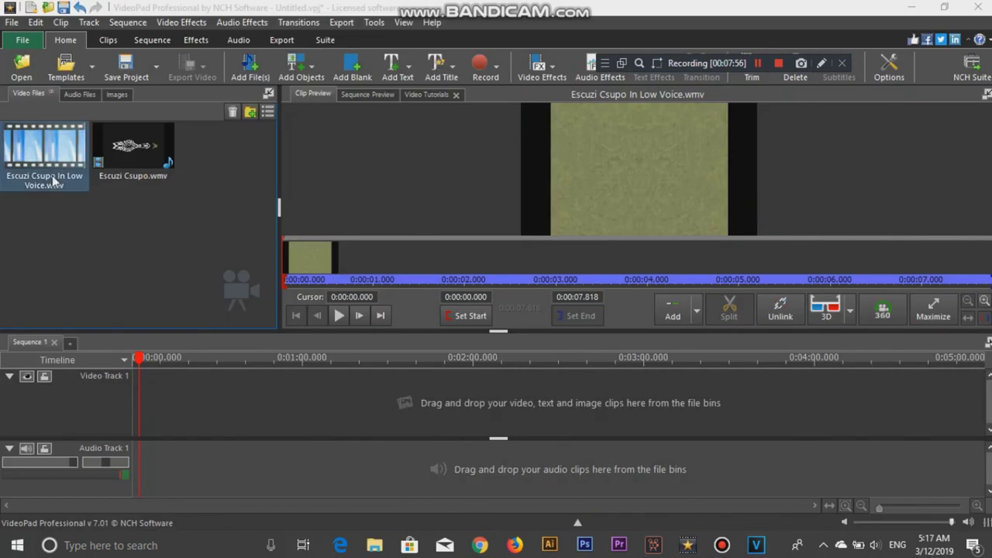
# In VideoPad, place Escuzi Csupo In Low Voice.wmv on the sequence and apply the X Feels Dizzy effect template to its video
pyautogui.moveTo(58, 168); pyautogui.dragTo(136, 431)
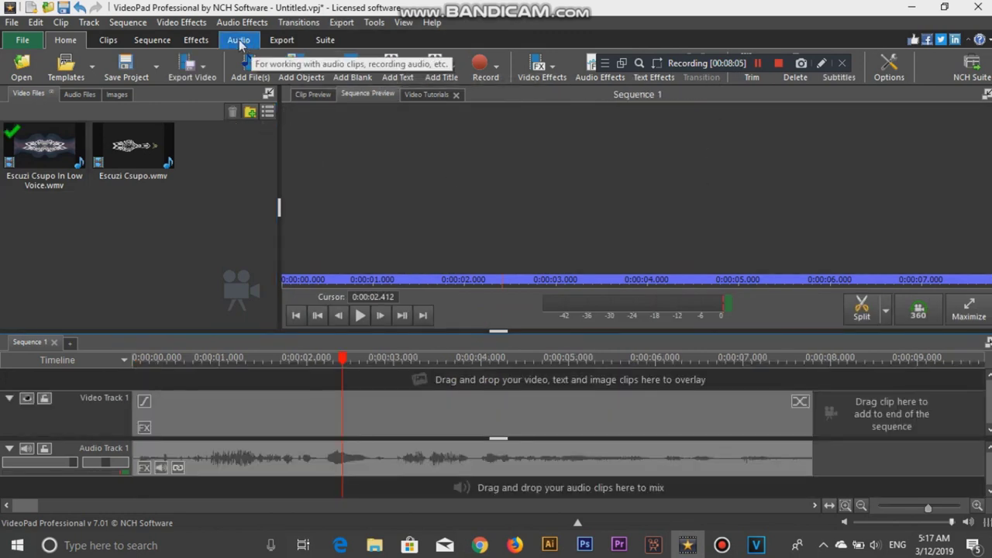
pyautogui.click(144, 427)
pyautogui.click(172, 138)
pyautogui.scroll(-2, 488, 403)
pyautogui.scroll(-5, 349, 426)
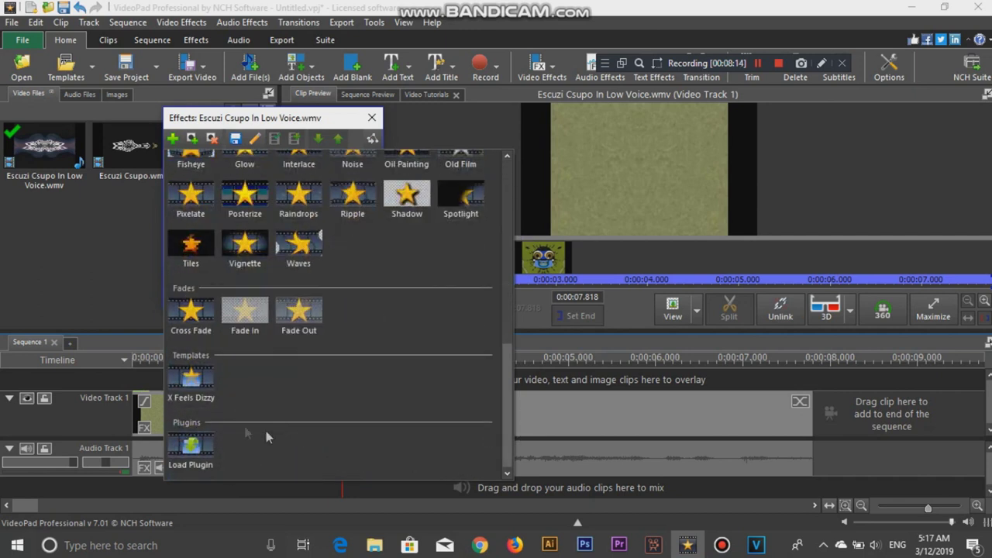
pyautogui.click(194, 387)
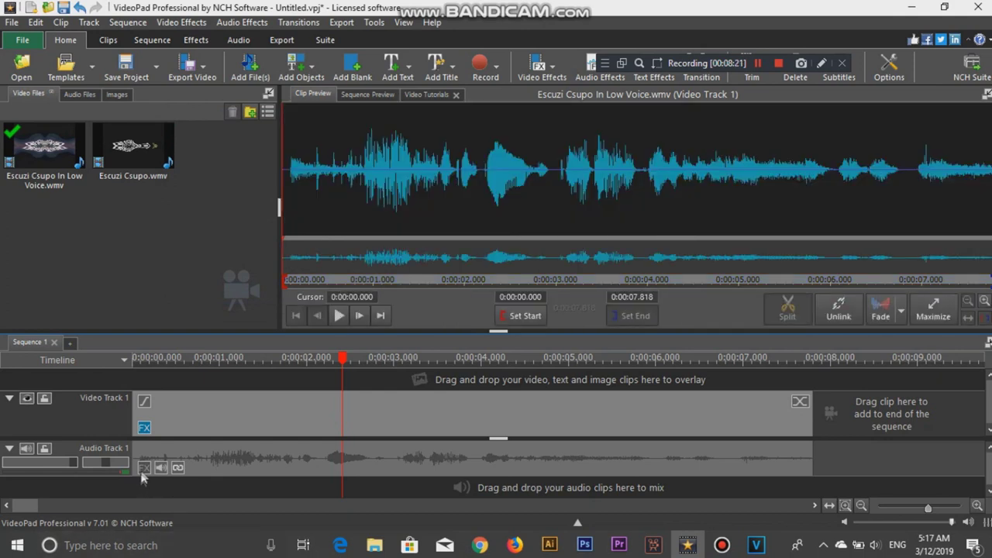
# Add Reverb to the low-voice clip's audio with a Decay of 5000 ms and Diffusion at its maximum
pyautogui.click(143, 426)
pyautogui.click(172, 139)
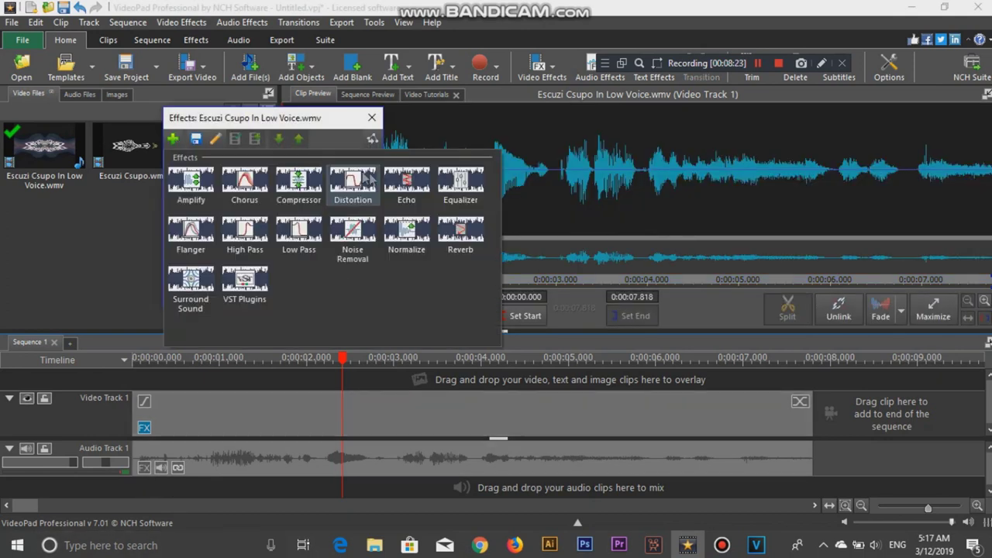
pyautogui.click(460, 231)
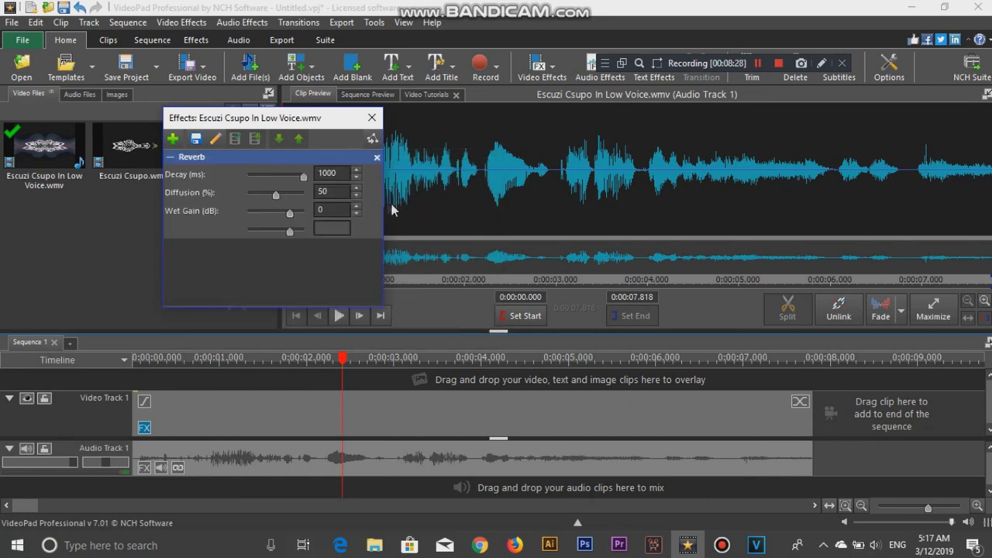
pyautogui.moveTo(285, 199); pyautogui.dragTo(304, 173)
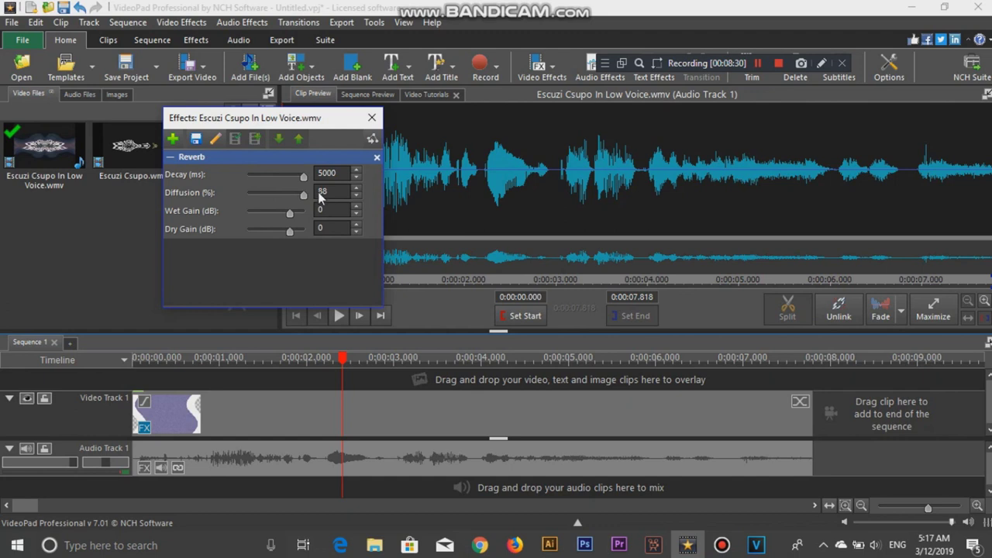
pyautogui.click(372, 117)
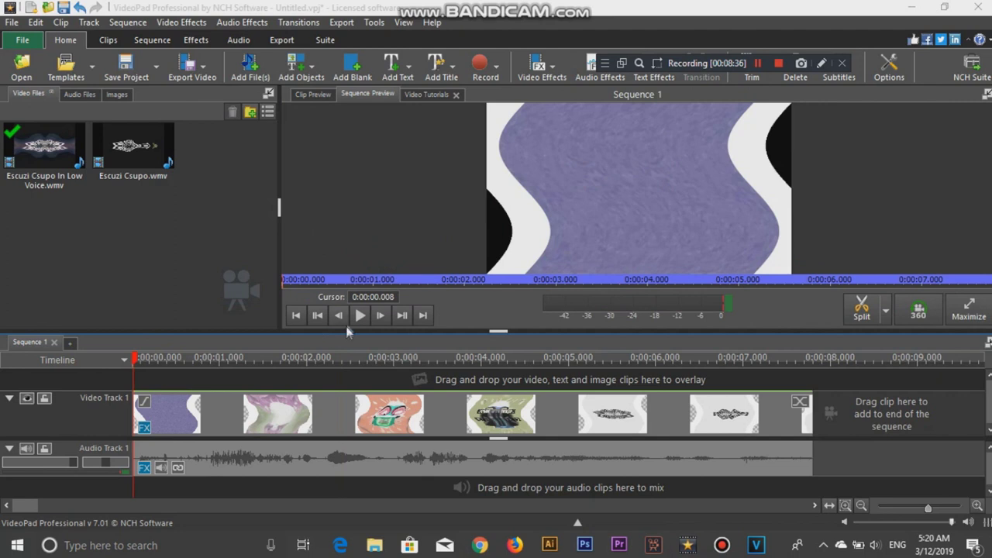
# Play back the low-voice clip's sequence with the X Feels Dizzy video effects and Reverb applied
pyautogui.click(360, 315)
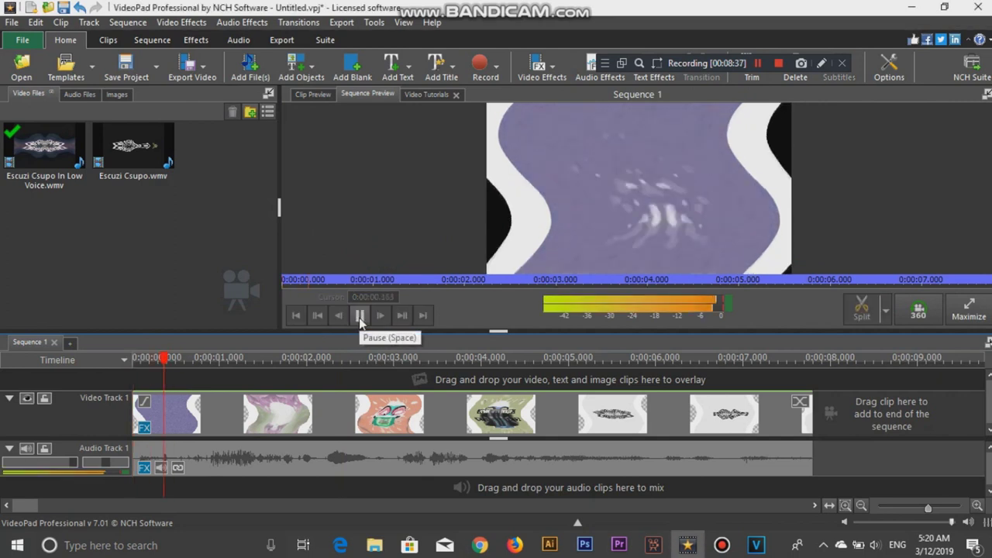
pyautogui.click(758, 63)
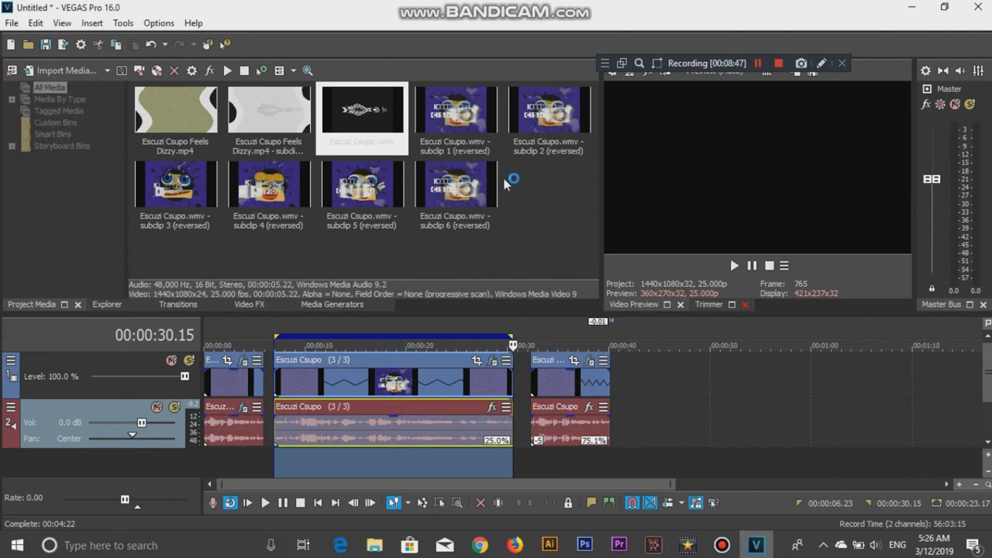
# Examine the middle Escuzi Csupo clip's video effects in VEGAS Pro, and the Deformed Logo clip's video effect chain in VideoPad
pyautogui.click(491, 360)
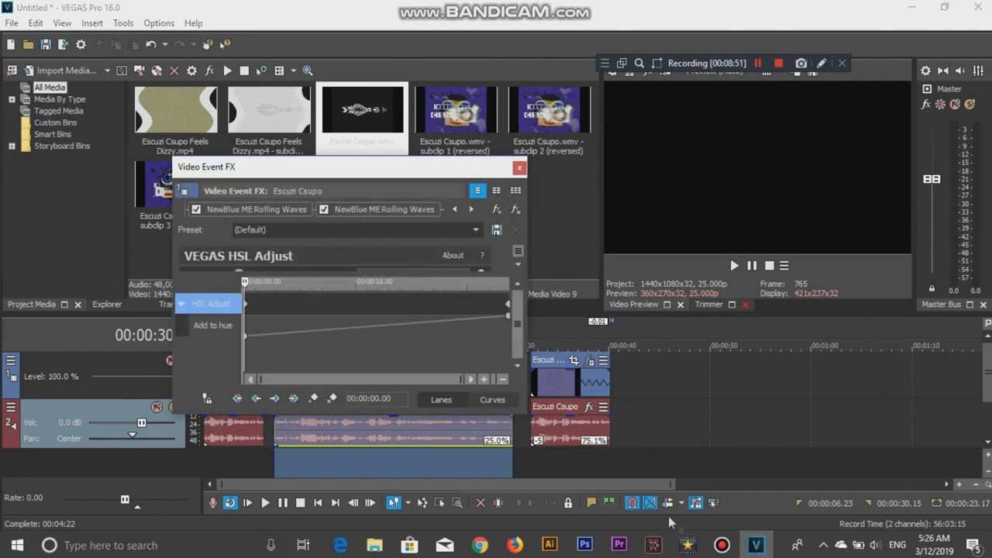
pyautogui.click(687, 544)
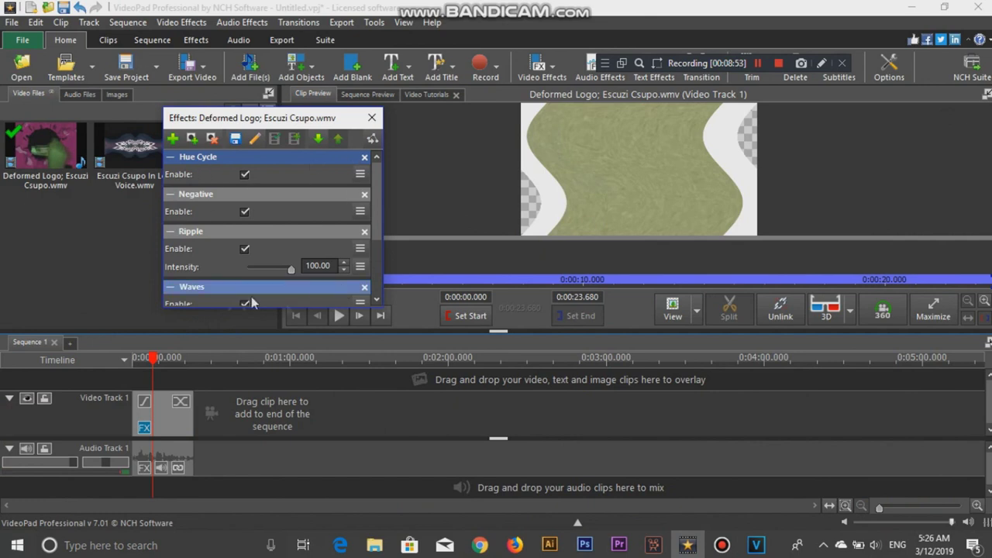
pyautogui.scroll(-1, 377, 206)
pyautogui.scroll(-5, 331, 295)
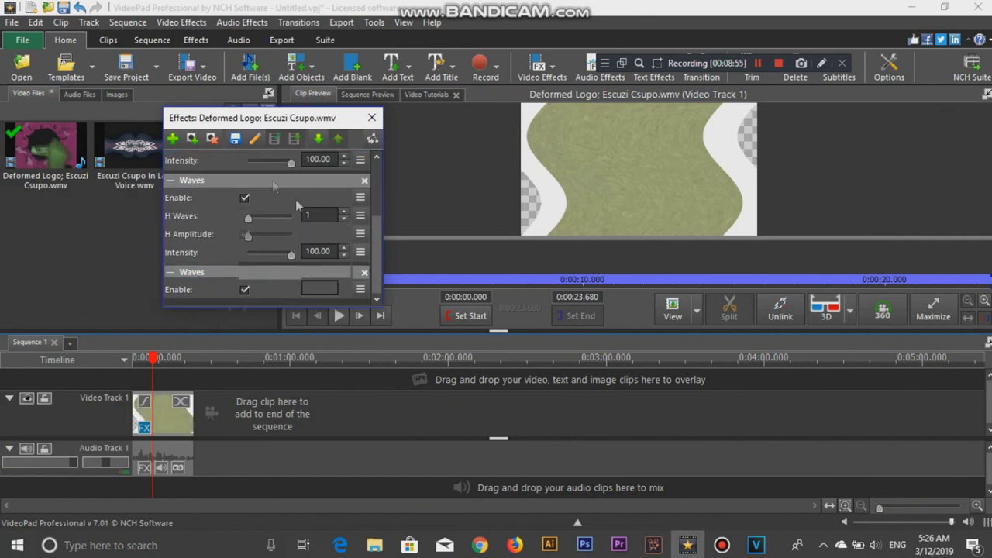
pyautogui.click(371, 118)
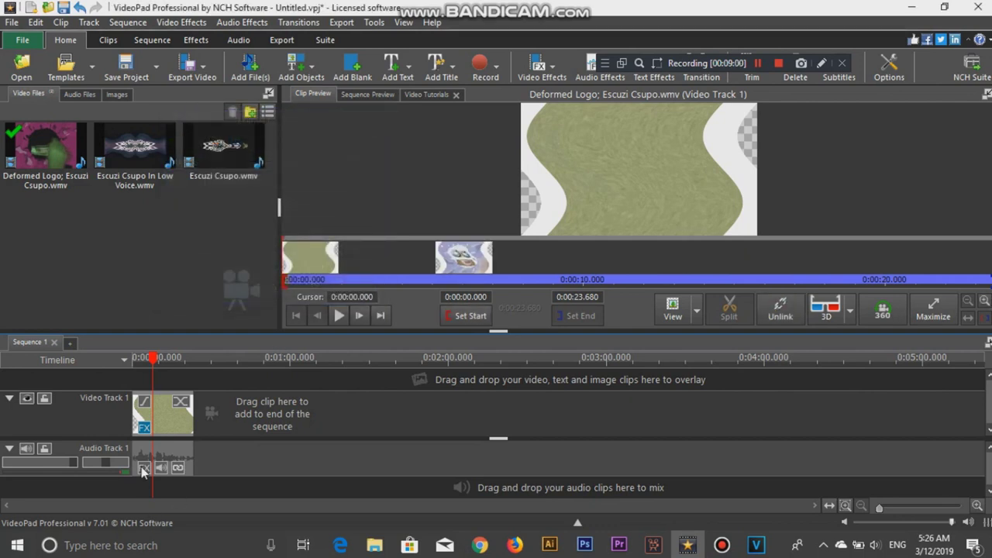
# Add Reverb to the Deformed Logo clip's audio with Decay and Diffusion both at their maximum
pyautogui.click(143, 468)
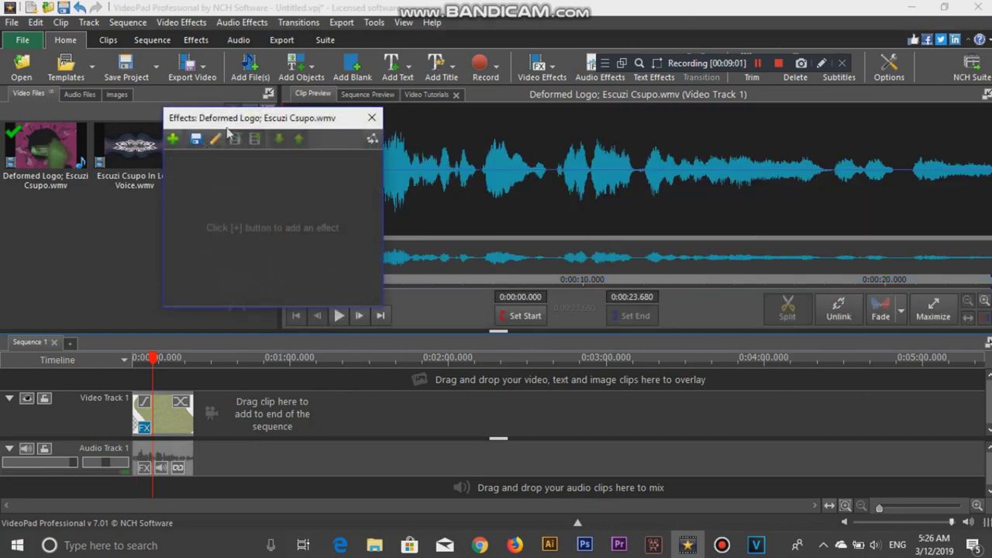
pyautogui.click(172, 139)
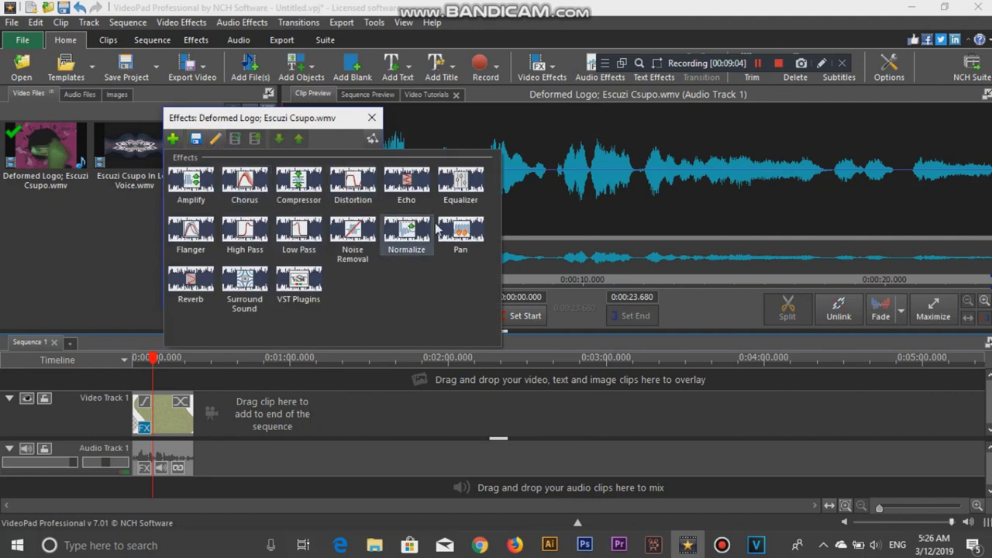
pyautogui.click(190, 280)
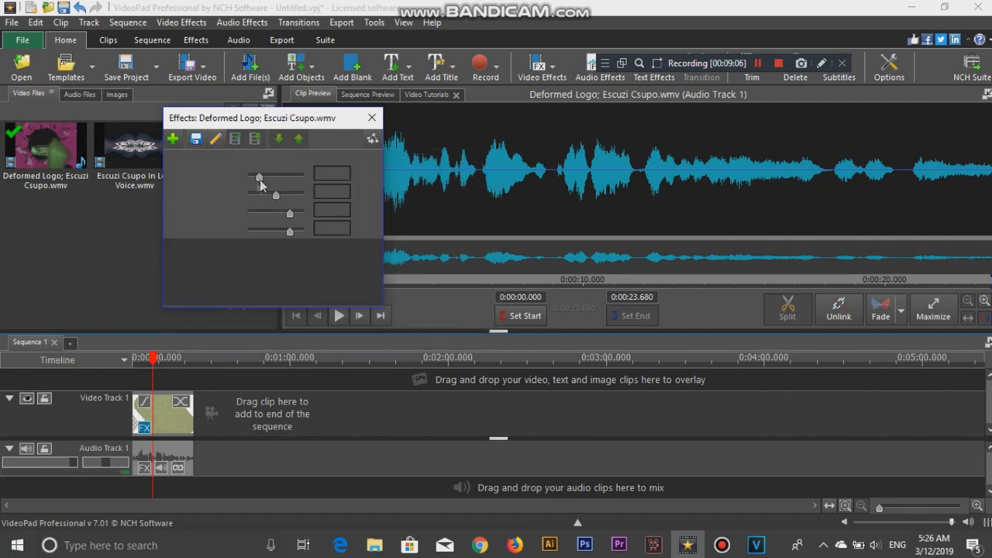
pyautogui.click(269, 179)
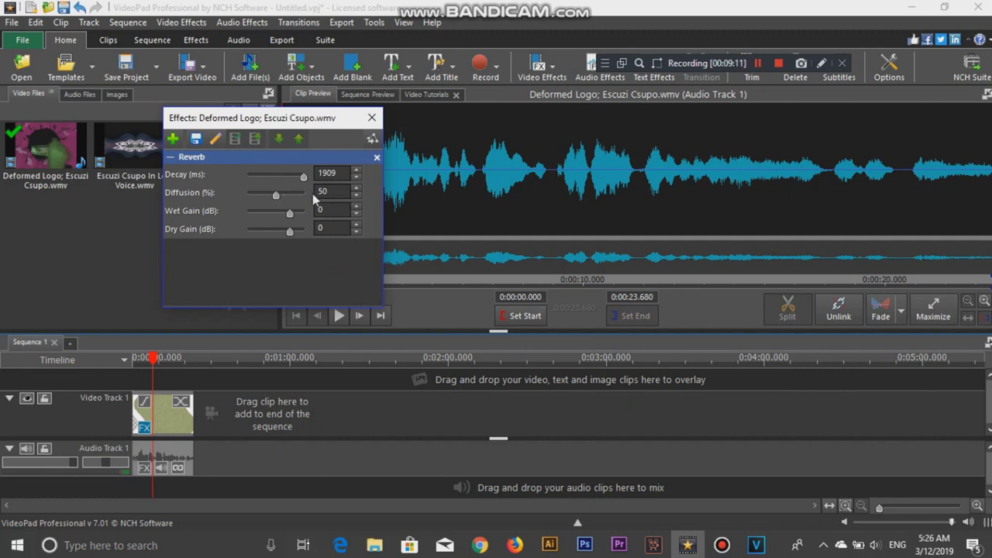
pyautogui.moveTo(275, 195); pyautogui.dragTo(303, 195)
pyautogui.click(372, 118)
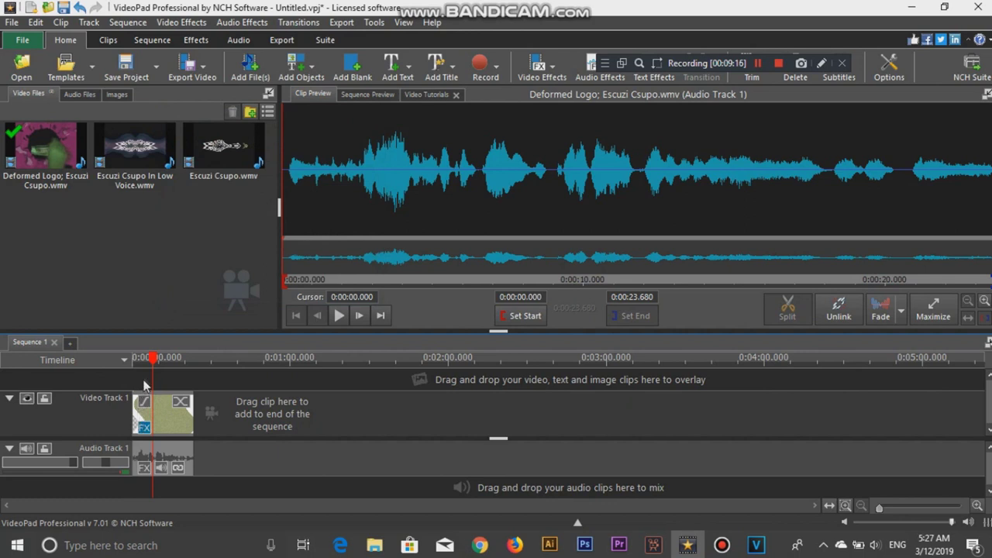
# Play back the Deformed Logo clip's sequence from the start with its video effects and Reverb
pyautogui.click(757, 65)
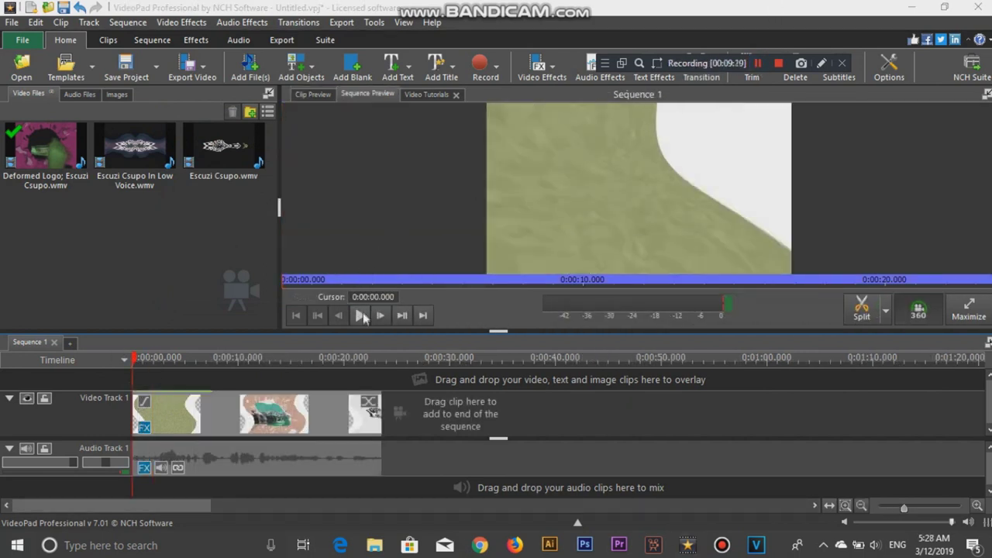
pyautogui.click(361, 316)
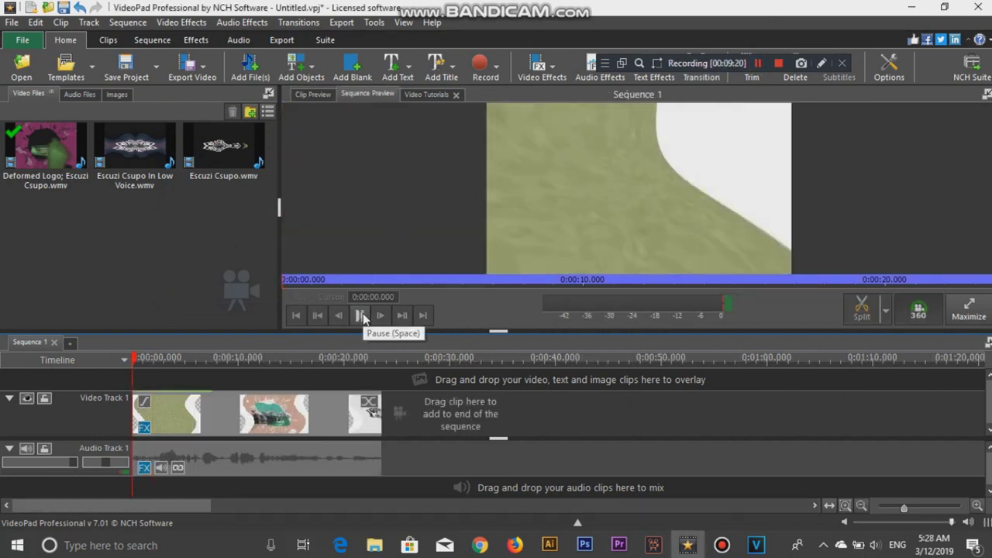